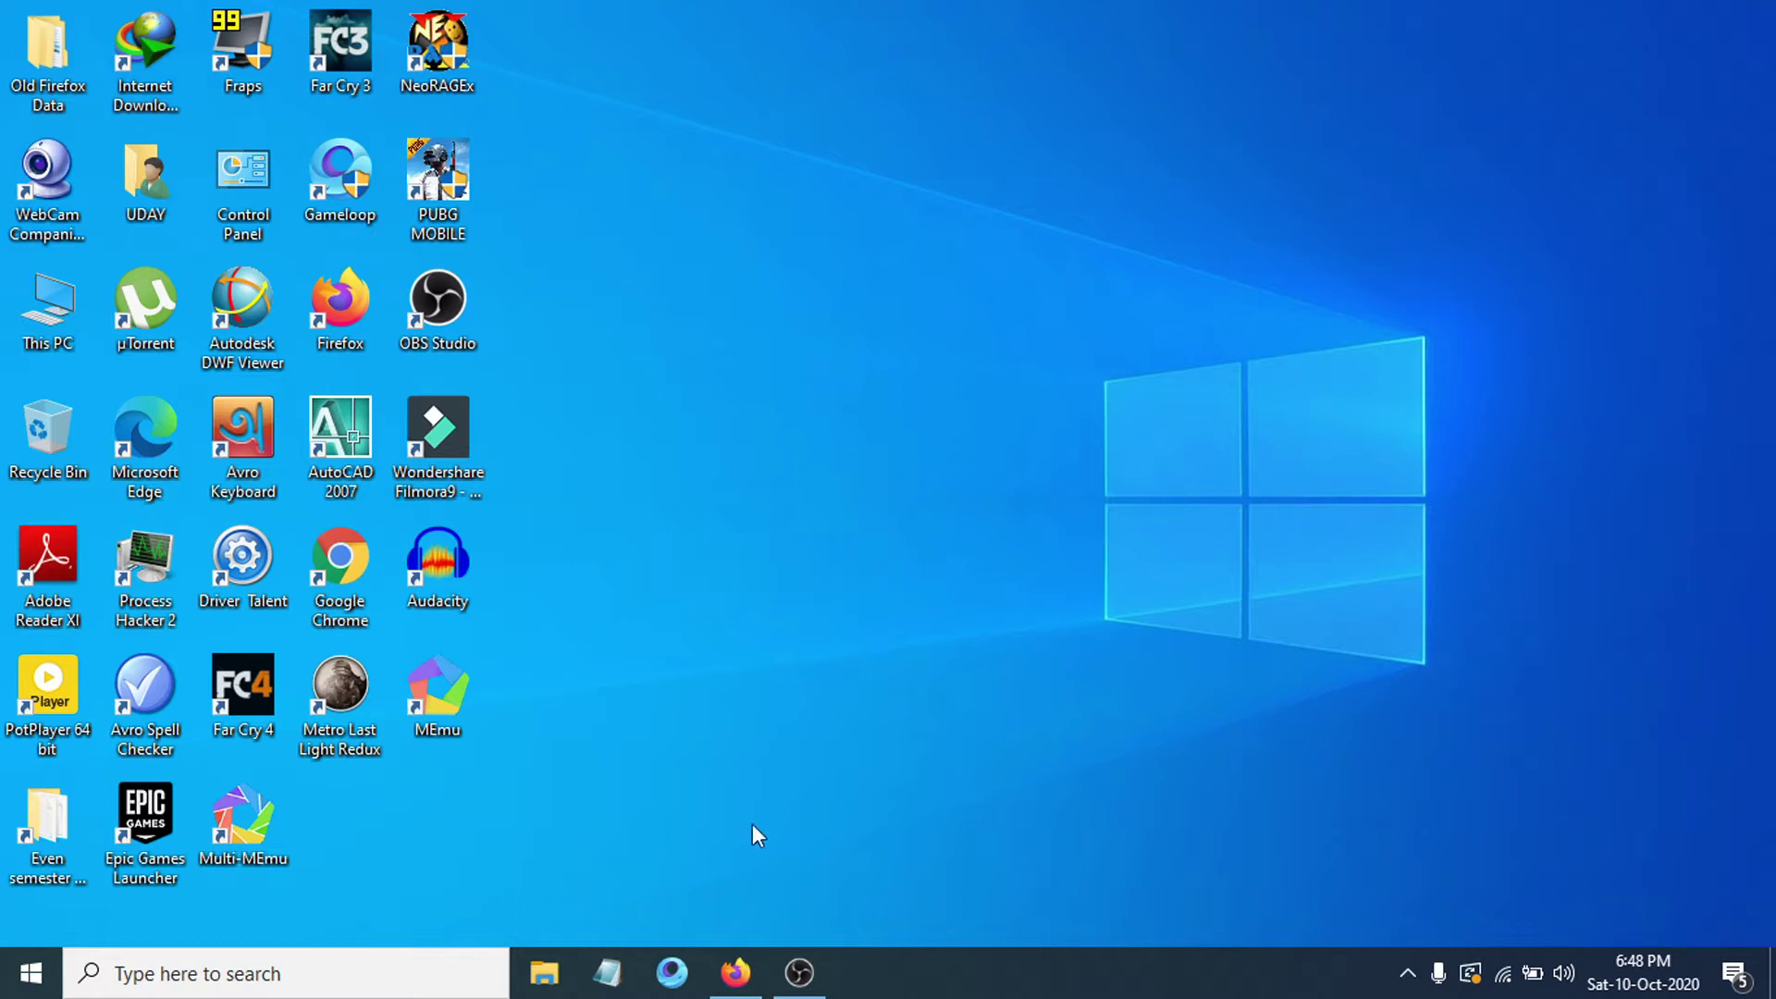
Switch to Firefox and search Google for "tuvebuddy"
{"action": "left_click", "coordinate": [736, 971]}
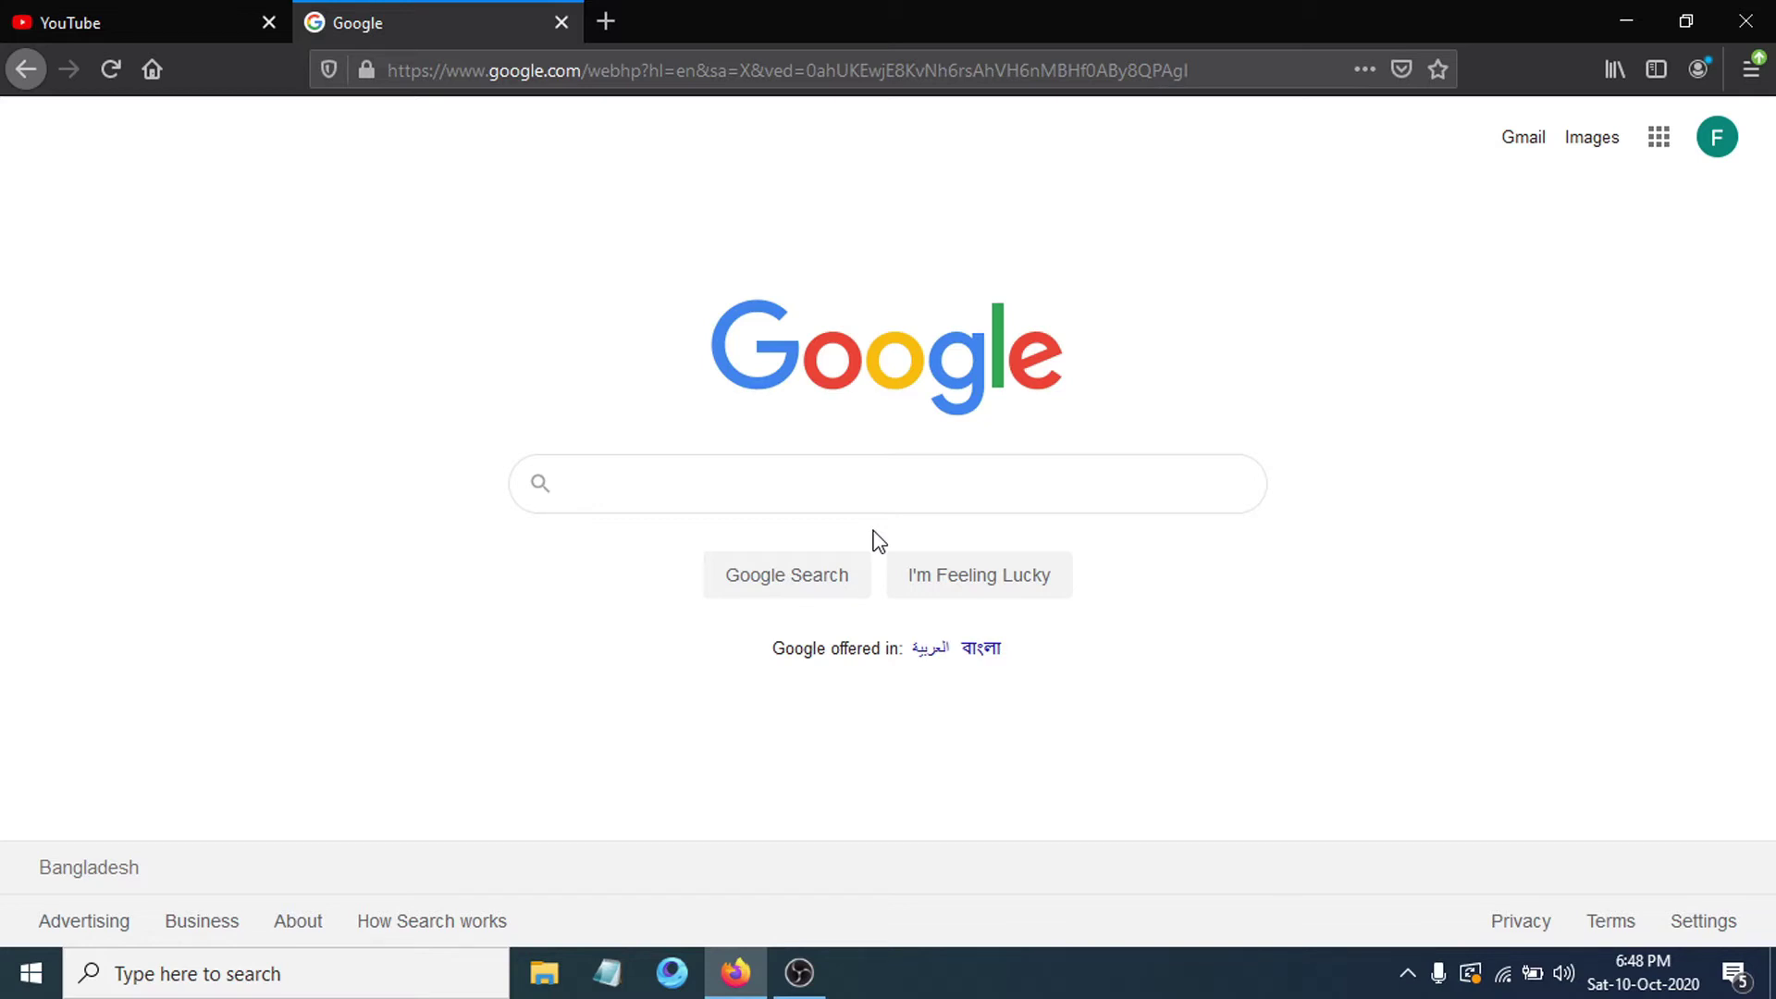
{"action": "left_click", "coordinate": [673, 477]}
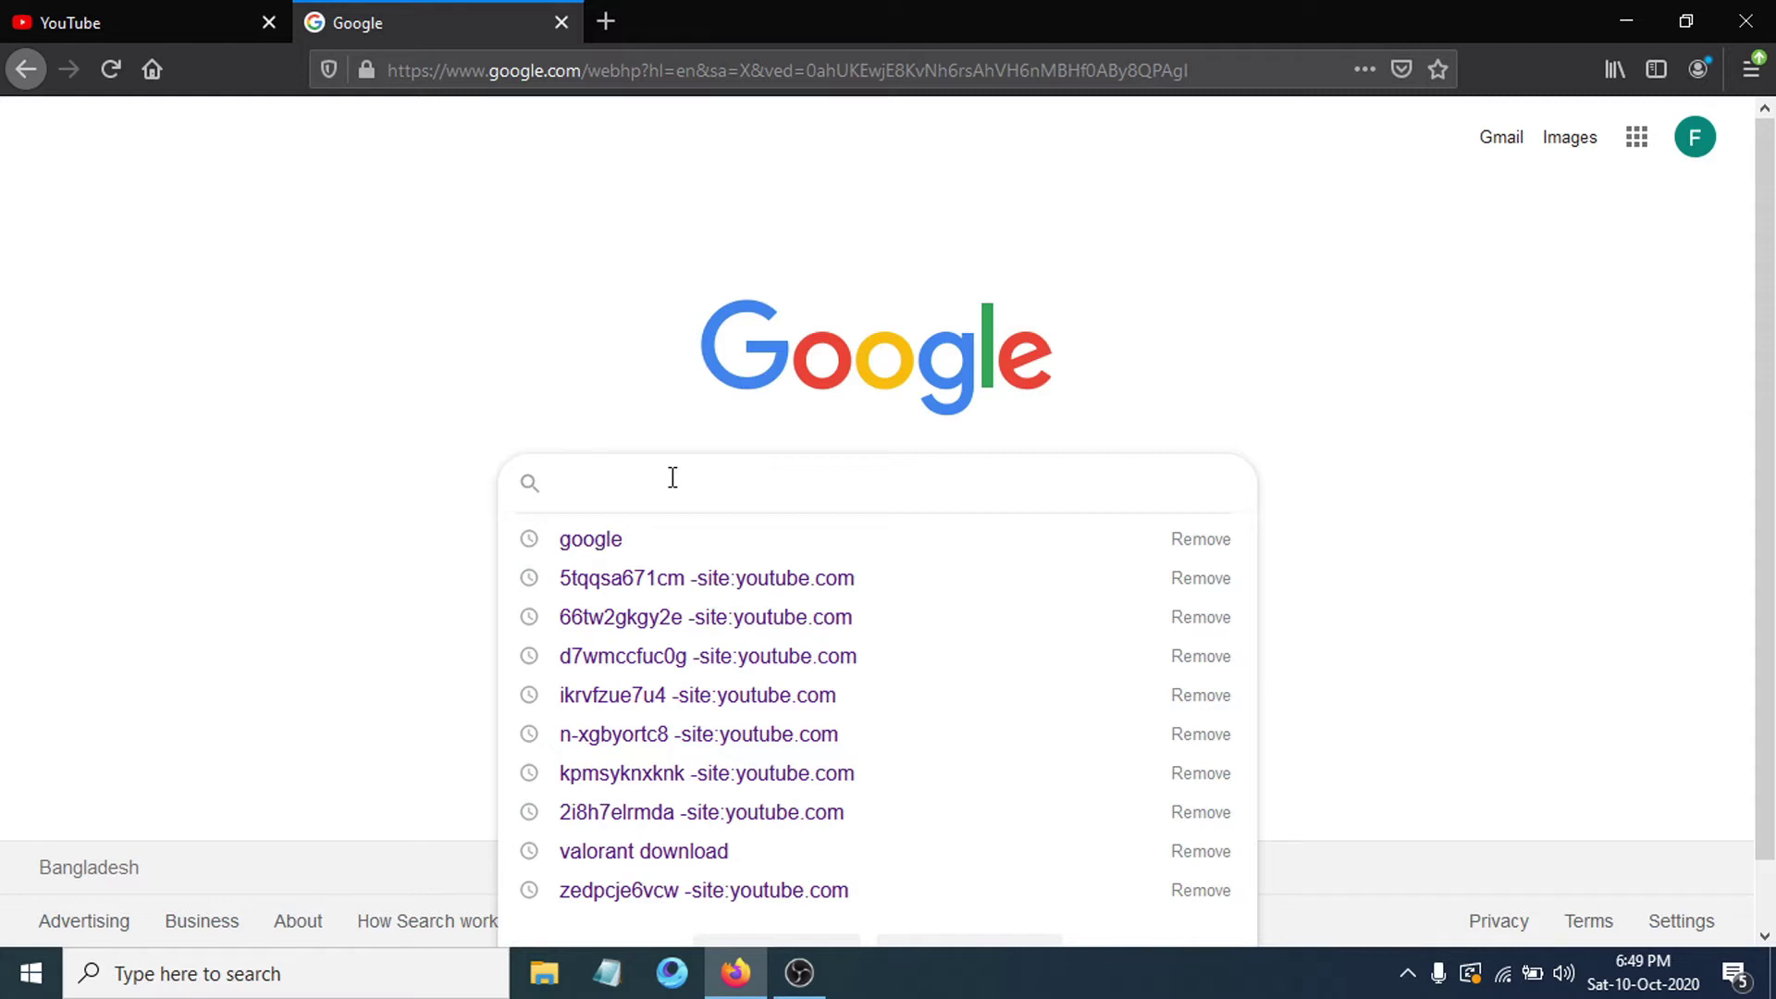
{"action": "type", "text": "tuve"}
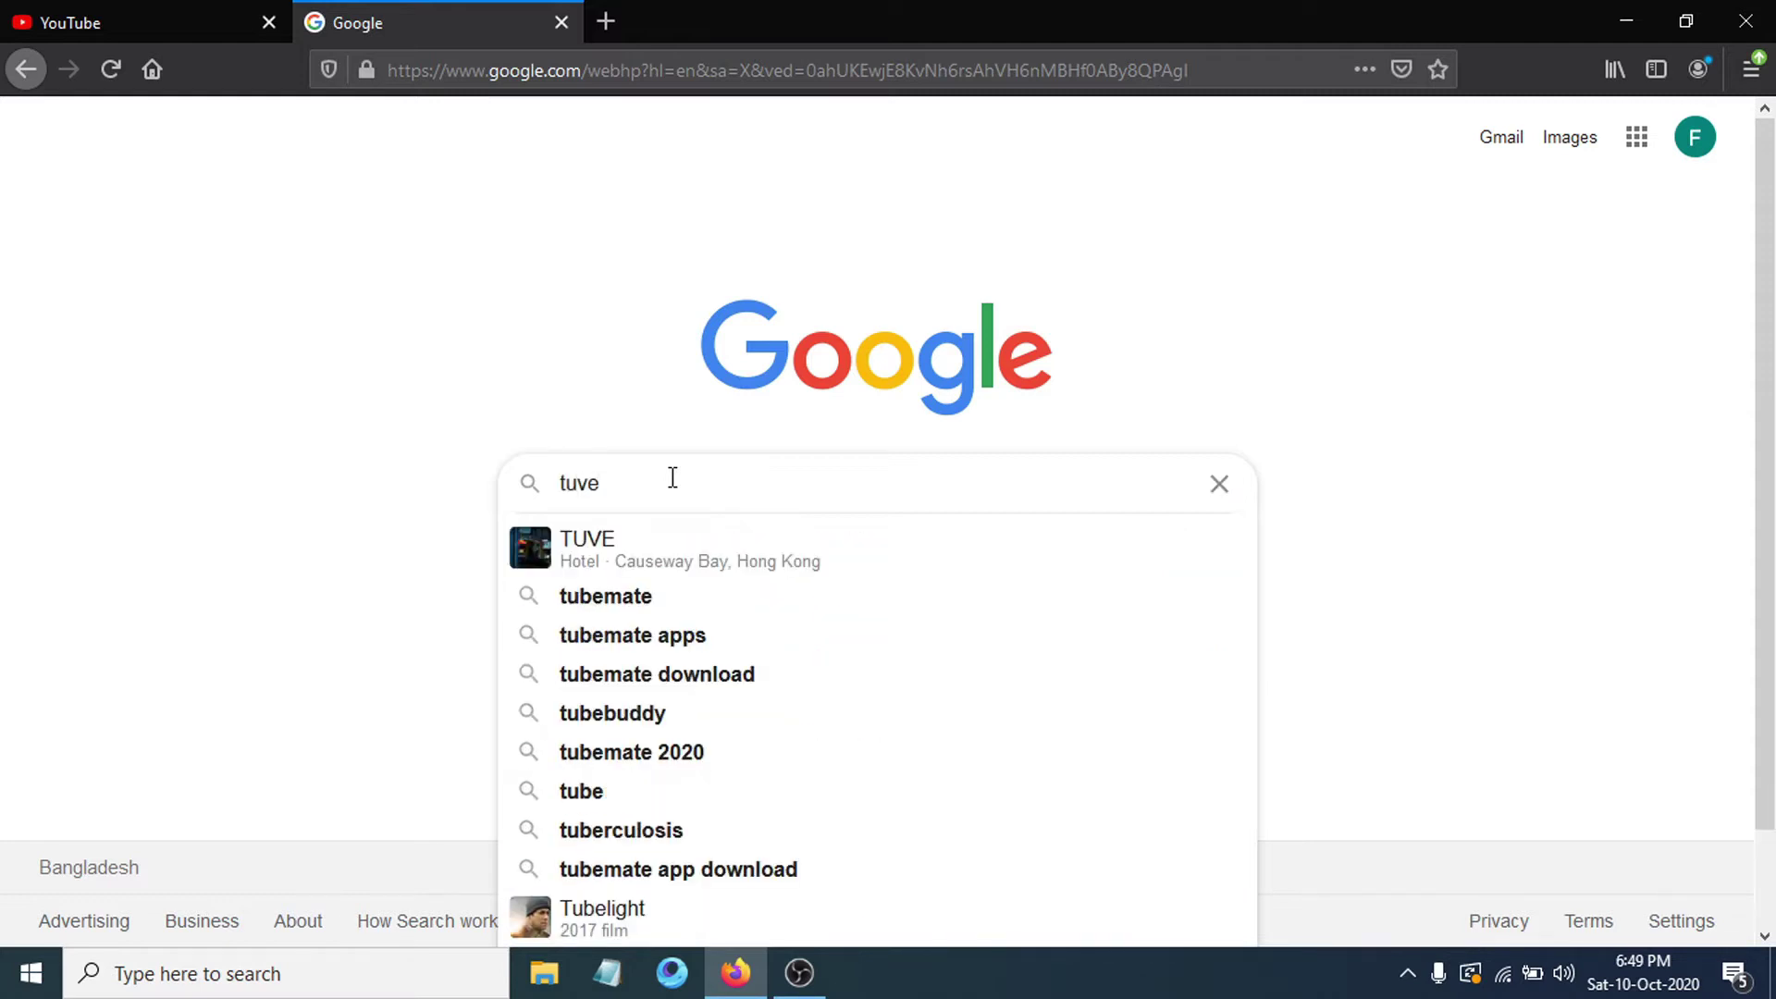
{"action": "type", "text": "buddy"}
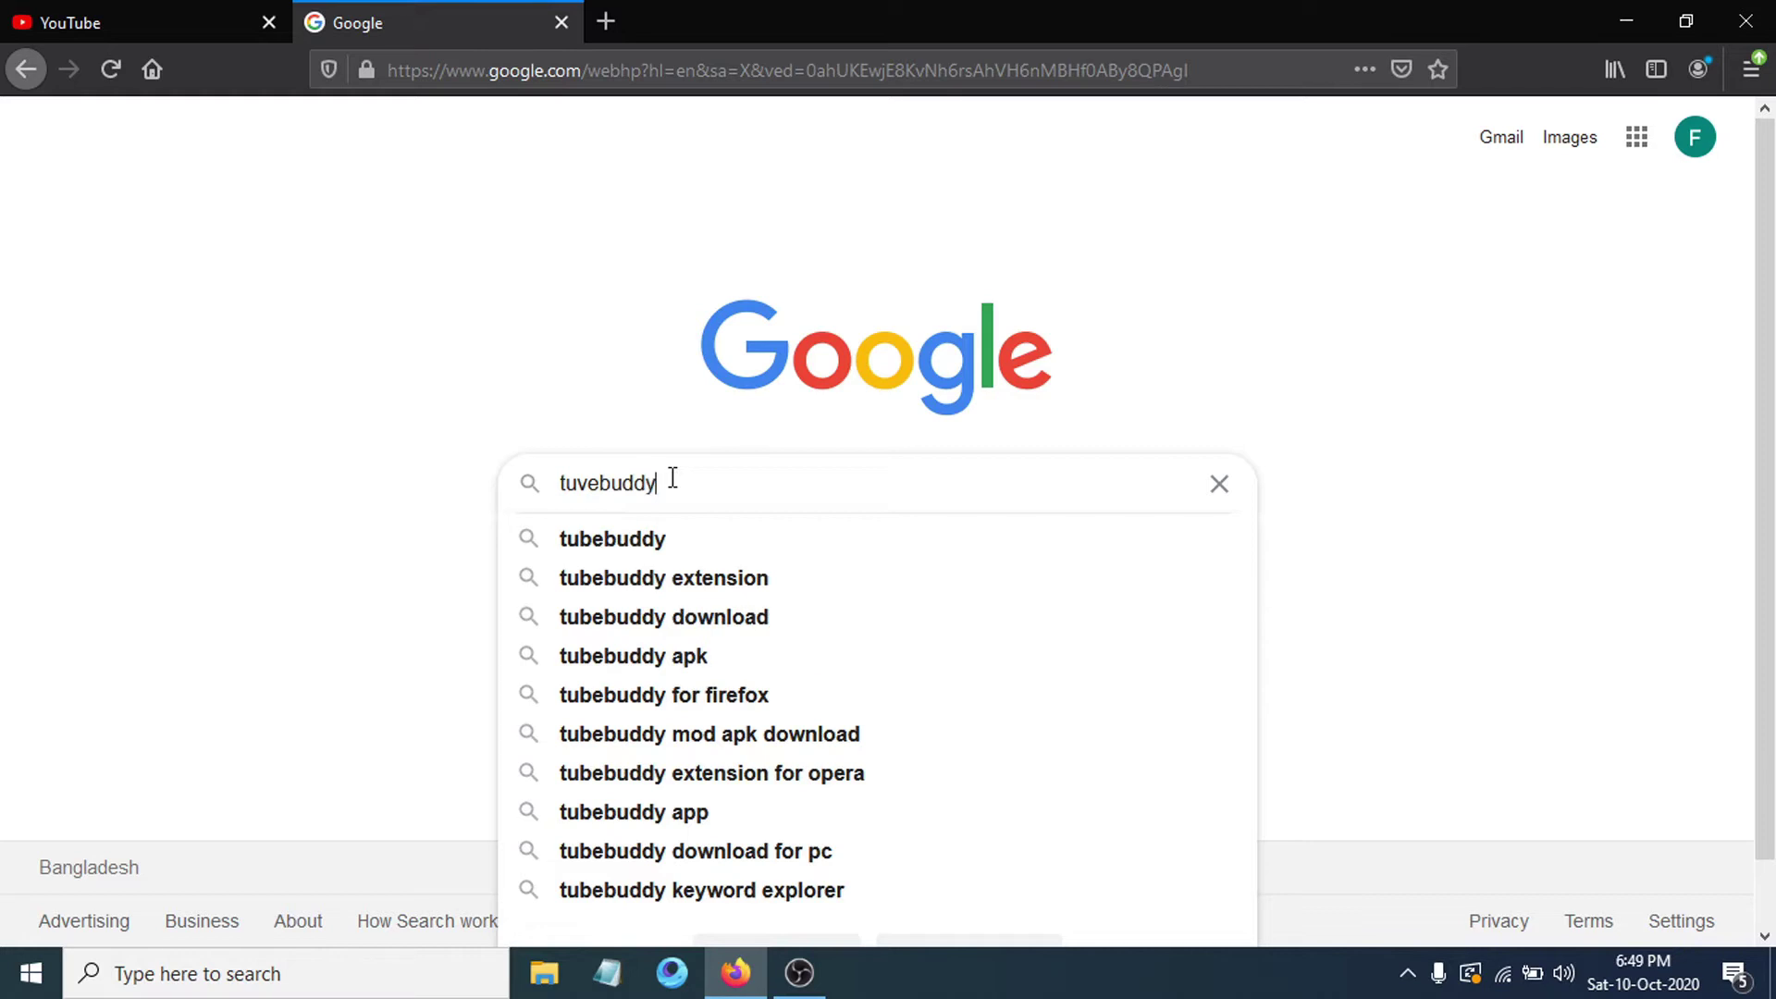
{"action": "key", "text": "Return"}
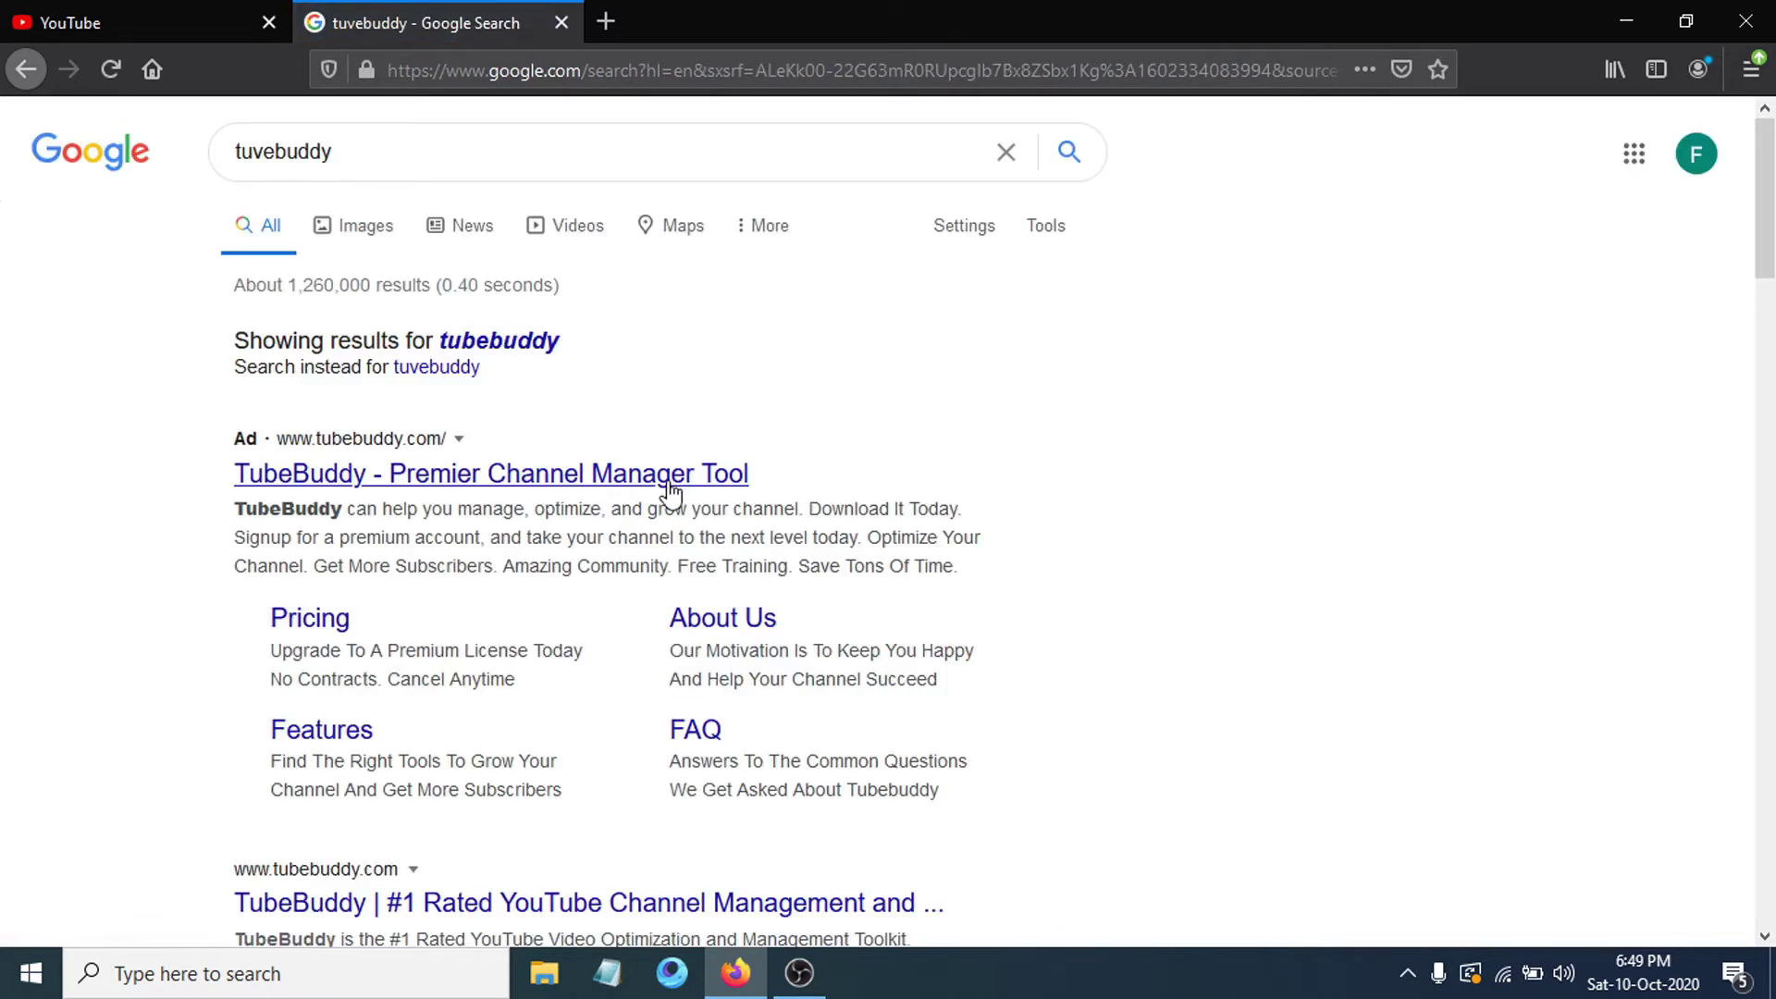
Open the TubeBuddy website from the "TubeBuddy - Premier Channel Manager Tool" search result
{"action": "scroll", "coordinate": [361, 514], "scroll_direction": "down", "scroll_amount": 3}
{"action": "scroll", "coordinate": [363, 524], "scroll_direction": "down", "scroll_amount": 3}
{"action": "left_click", "coordinate": [366, 532]}
{"action": "scroll", "coordinate": [368, 509], "scroll_direction": "up", "scroll_amount": 6}
{"action": "left_click", "coordinate": [350, 482]}
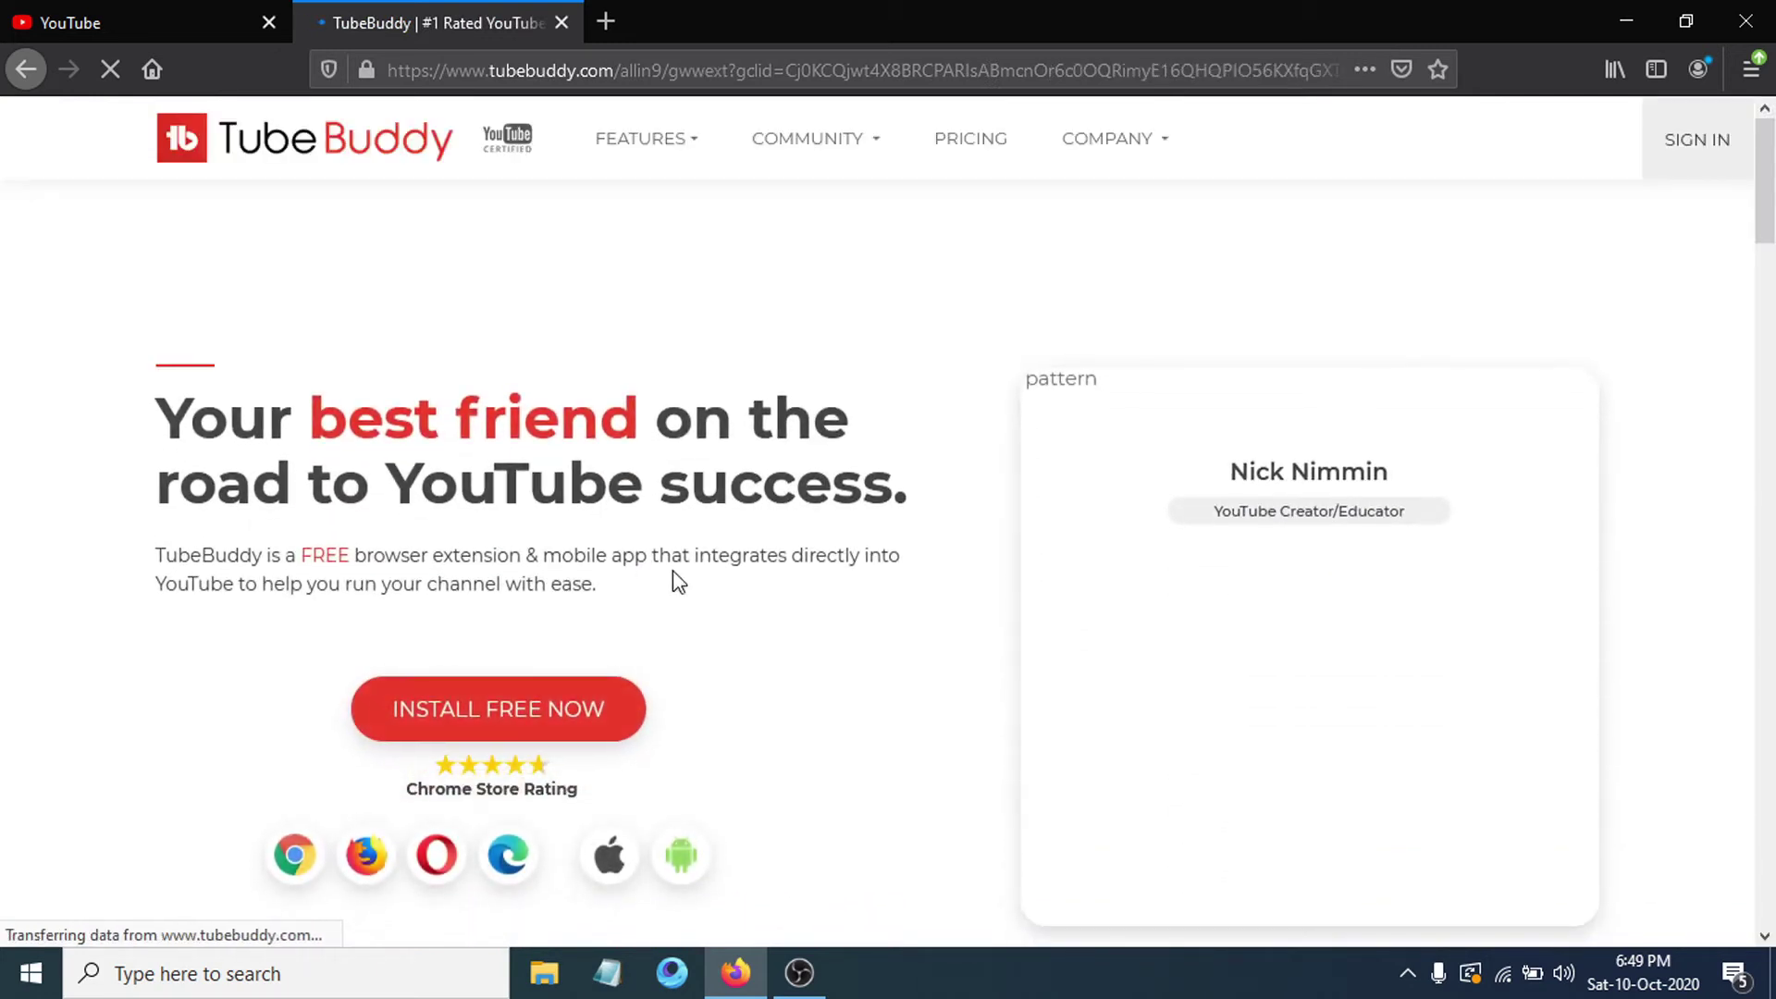
Go to the free TubeBuddy installation page for Firefox from the TubeBuddy homepage
{"action": "scroll", "coordinate": [847, 614], "scroll_direction": "down", "scroll_amount": 5}
{"action": "scroll", "coordinate": [847, 614], "scroll_direction": "up", "scroll_amount": 4}
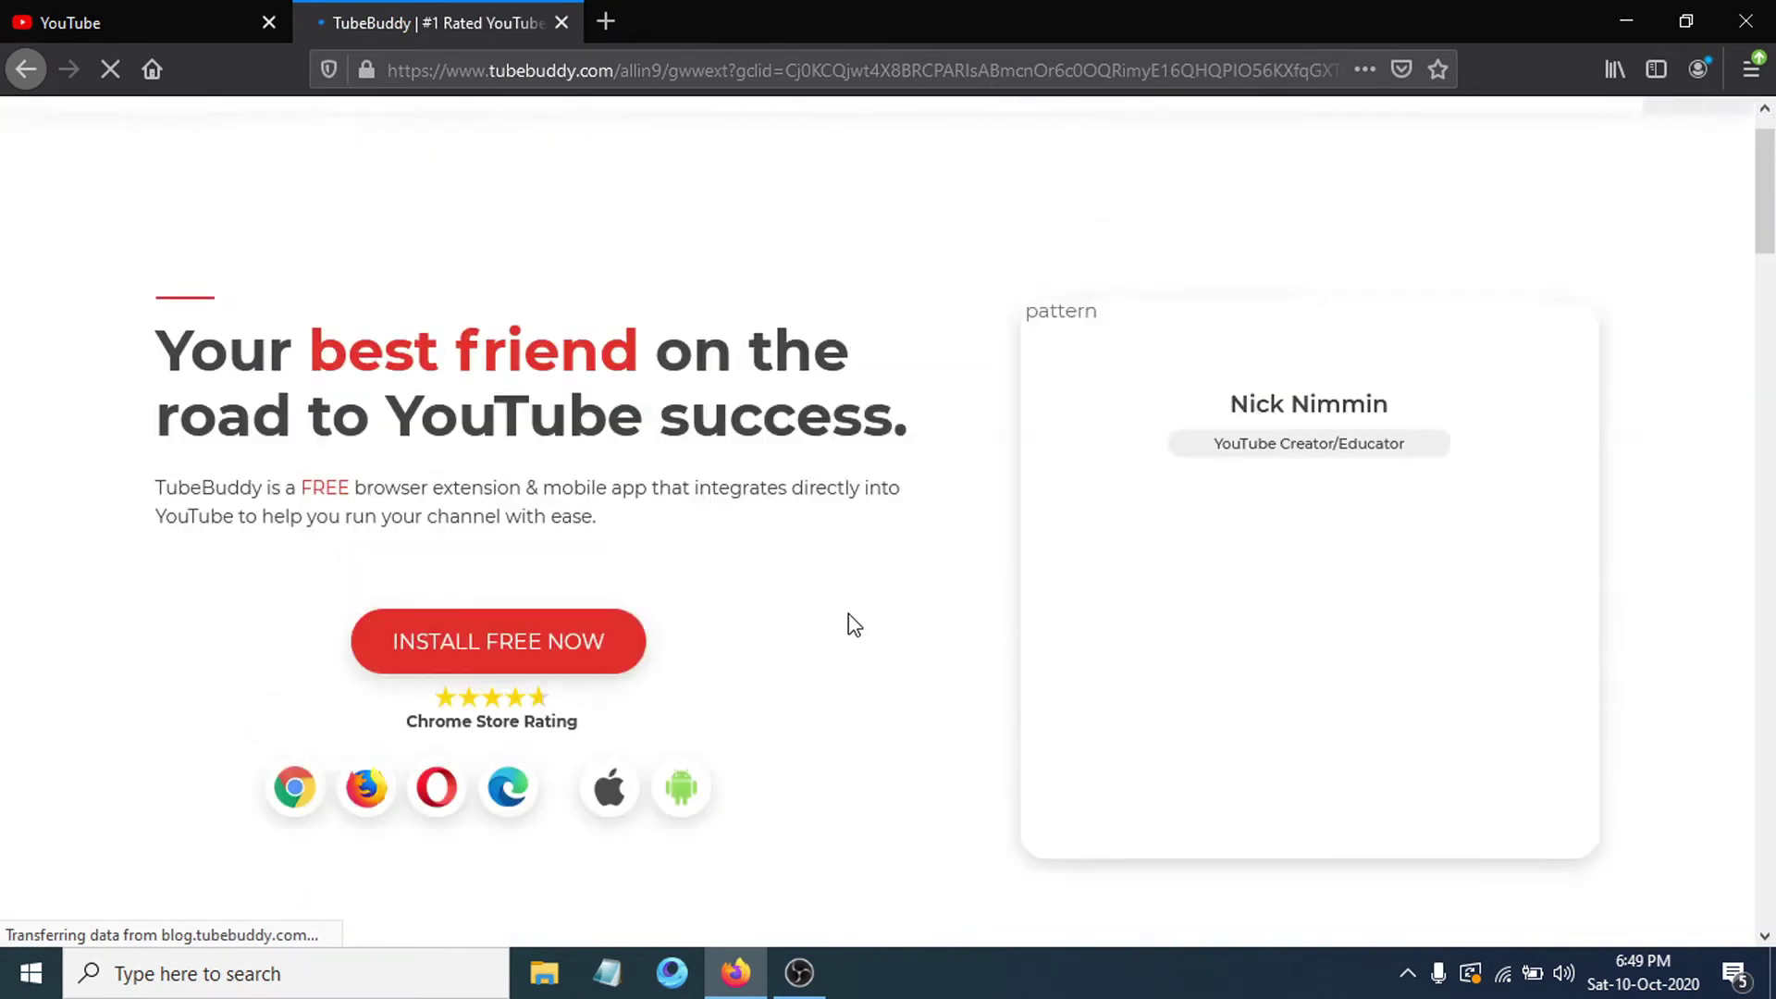
{"action": "scroll", "coordinate": [527, 444], "scroll_direction": "down", "scroll_amount": 2}
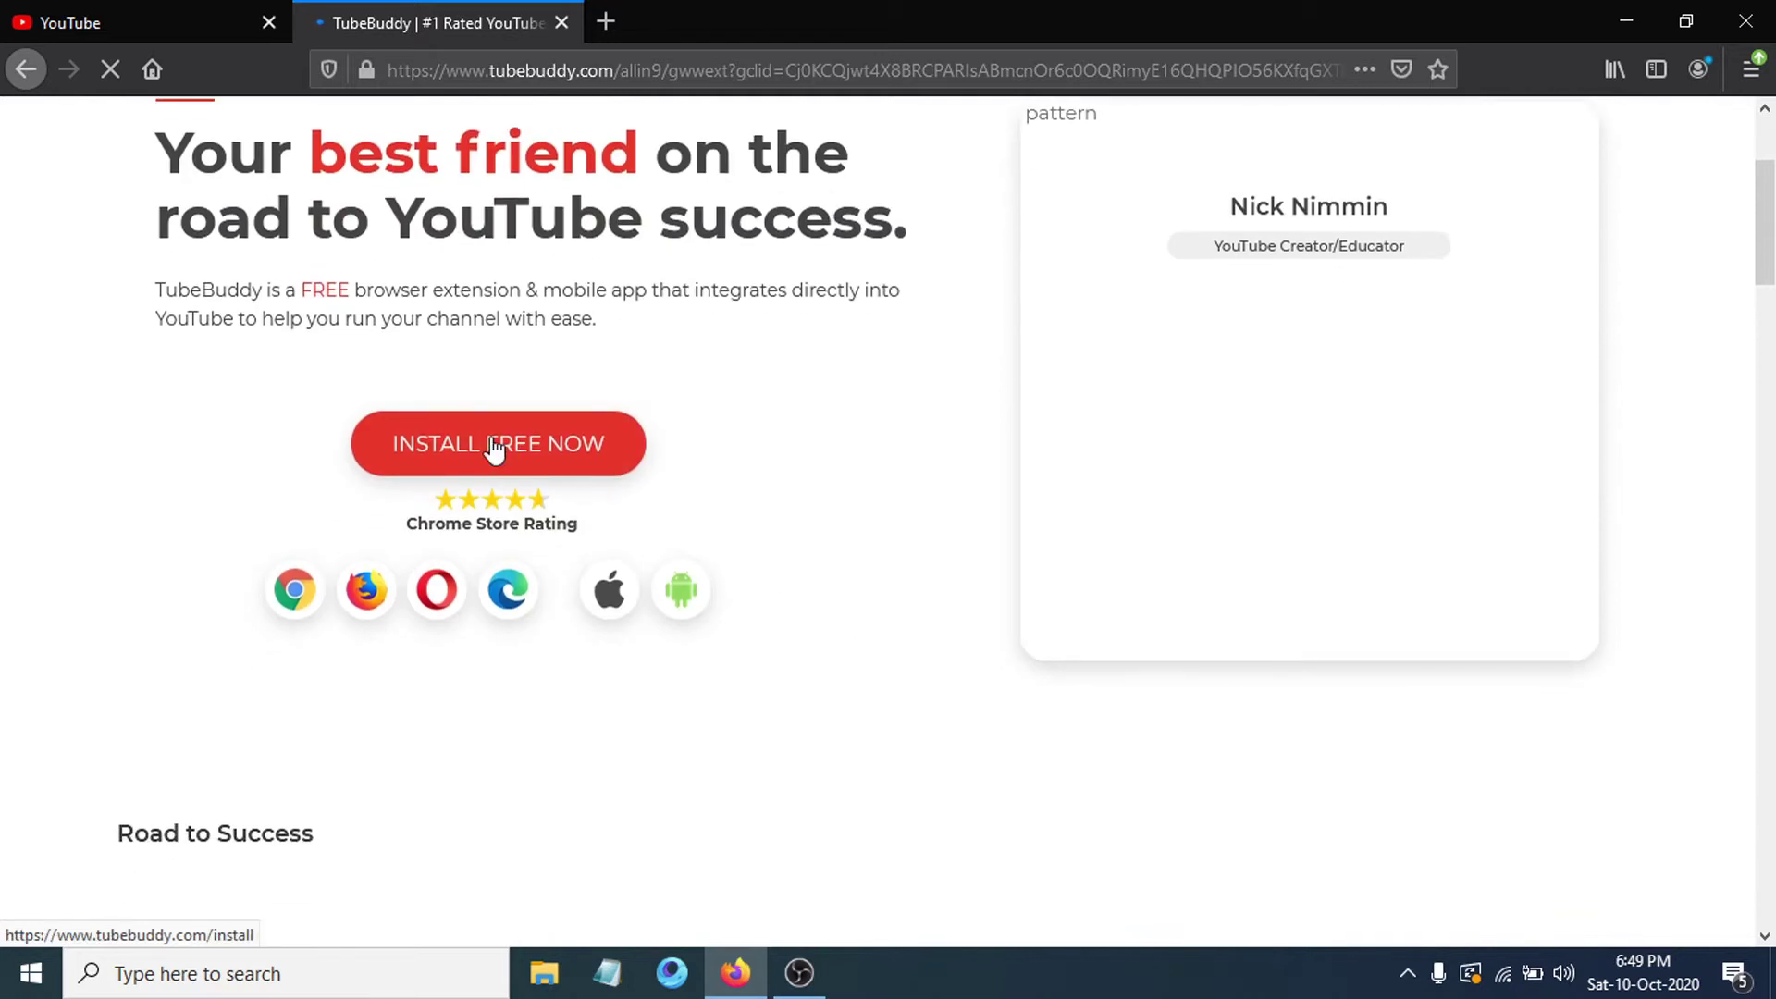
{"action": "scroll", "coordinate": [495, 448], "scroll_direction": "up", "scroll_amount": 1}
{"action": "scroll", "coordinate": [493, 447], "scroll_direction": "down", "scroll_amount": 2}
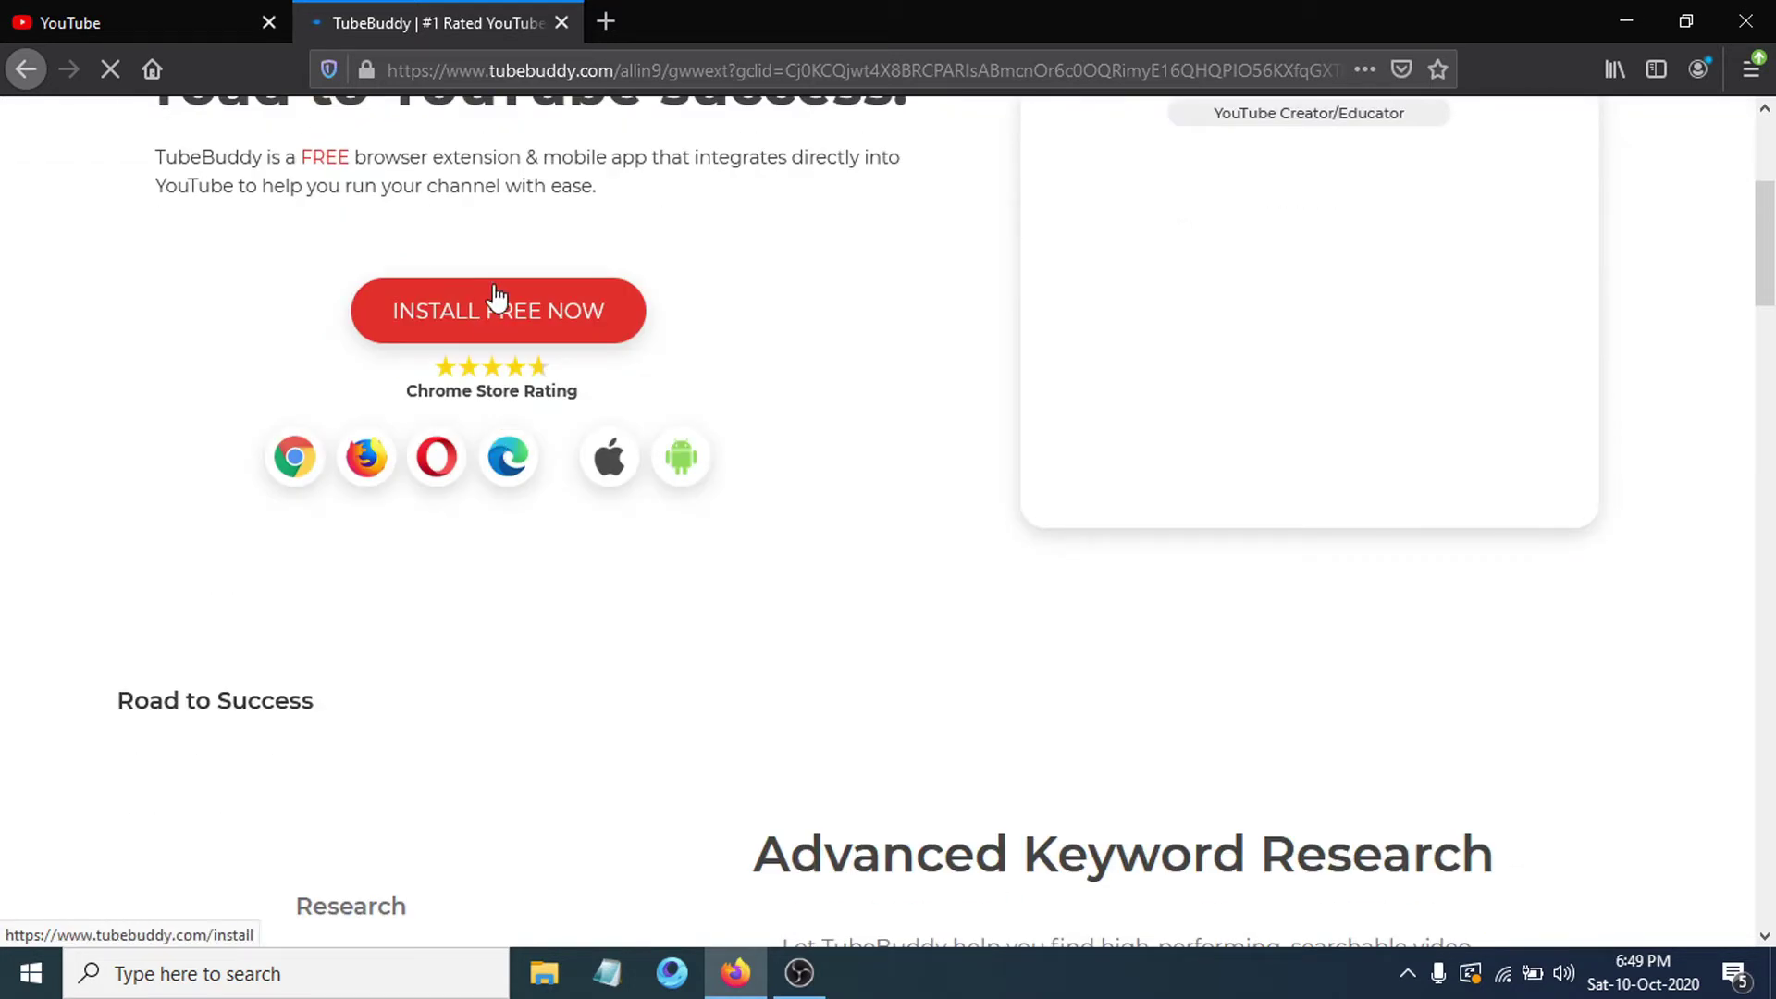
{"action": "left_click", "coordinate": [497, 305]}
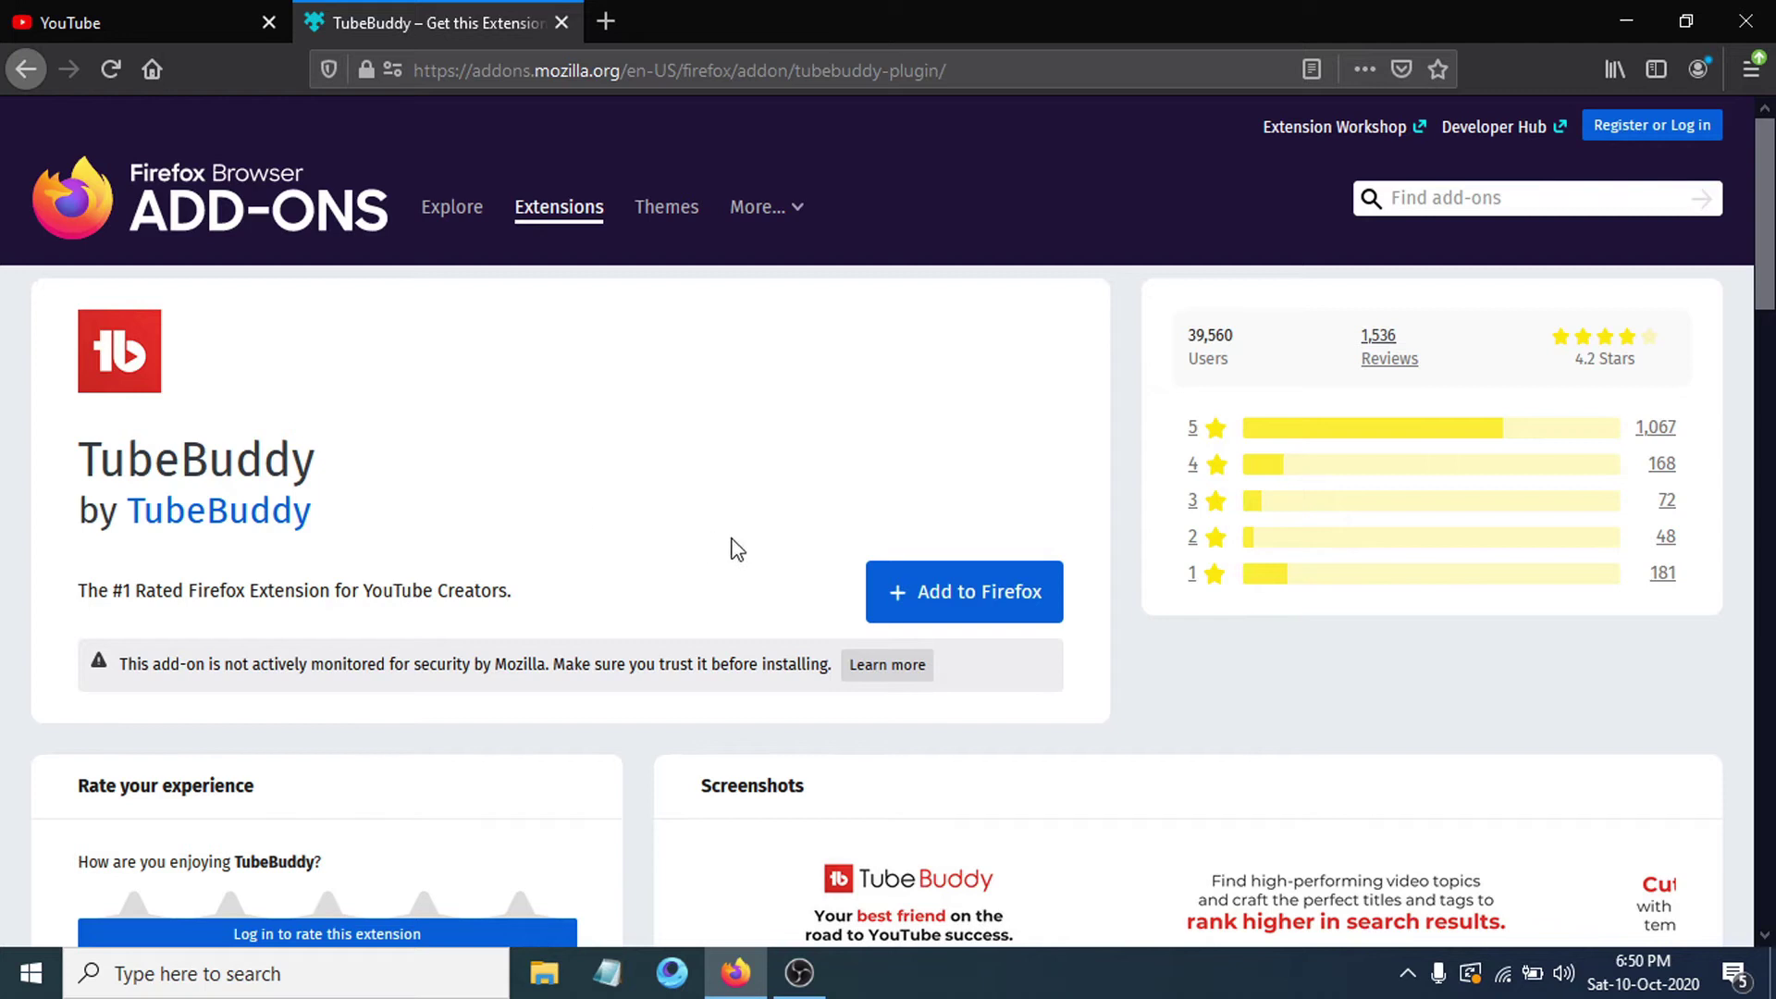
Add the TubeBuddy extension to Firefox, grant its requested permission and dismiss the installation notice
{"action": "left_click", "coordinate": [973, 599]}
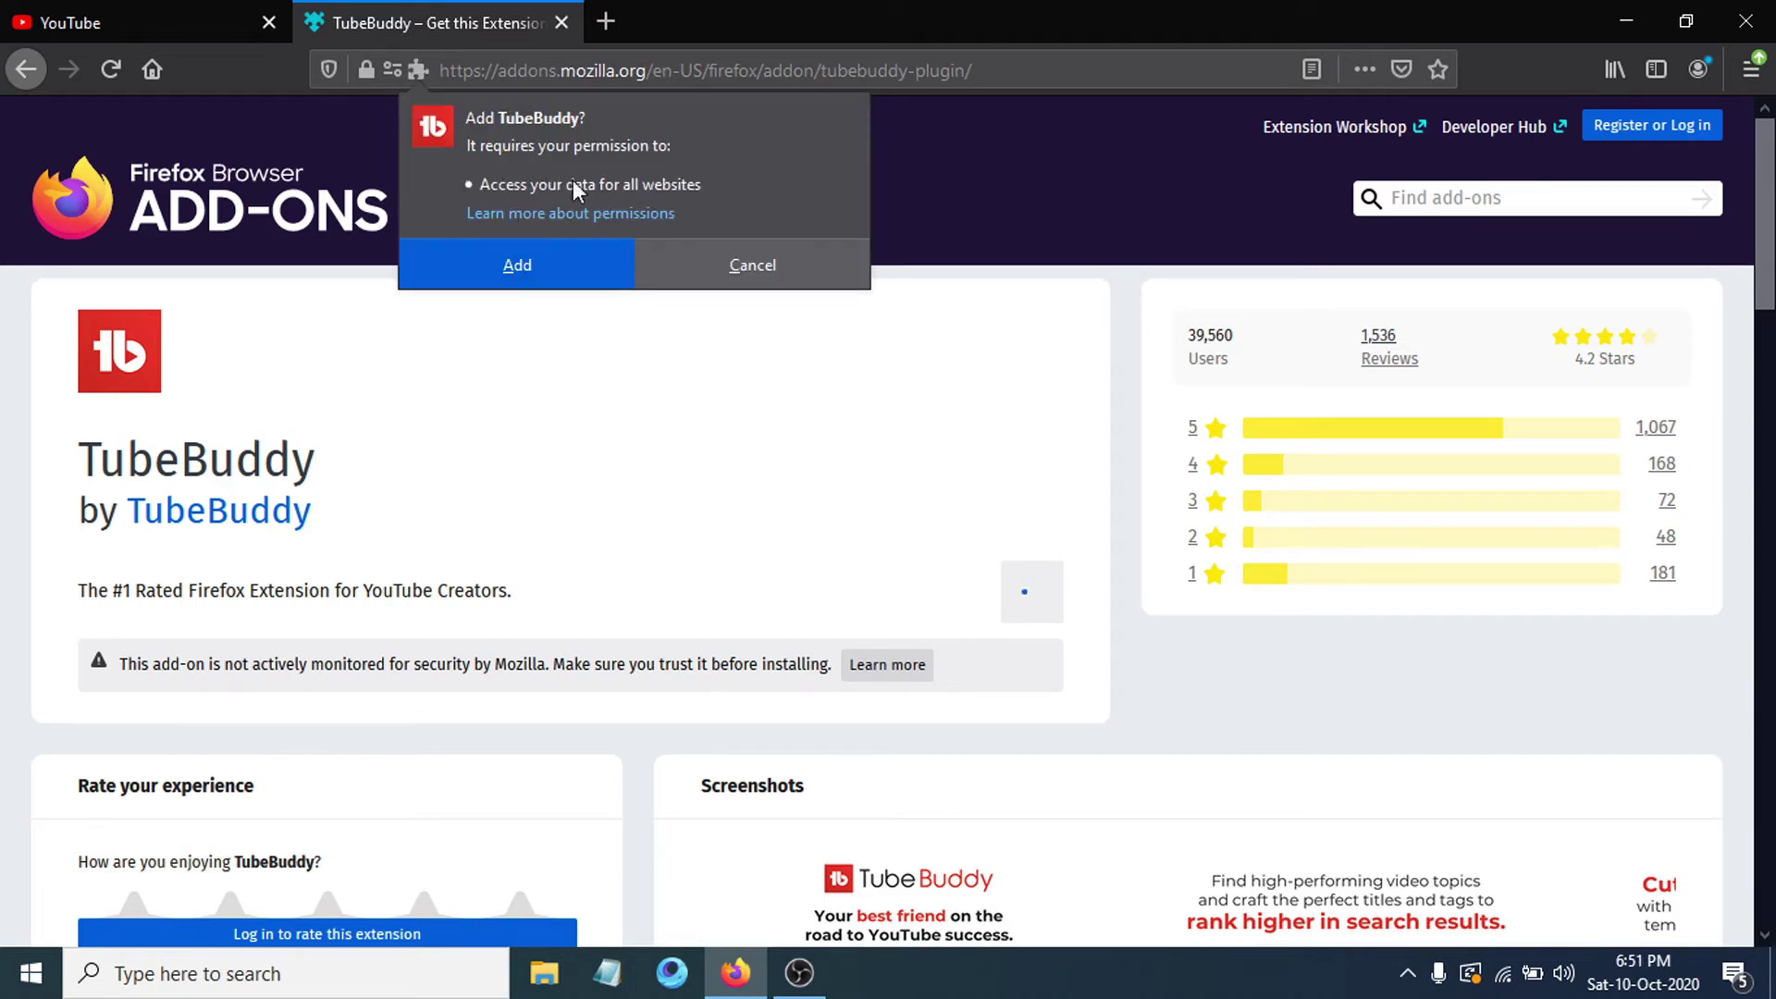
{"action": "left_click", "coordinate": [555, 283]}
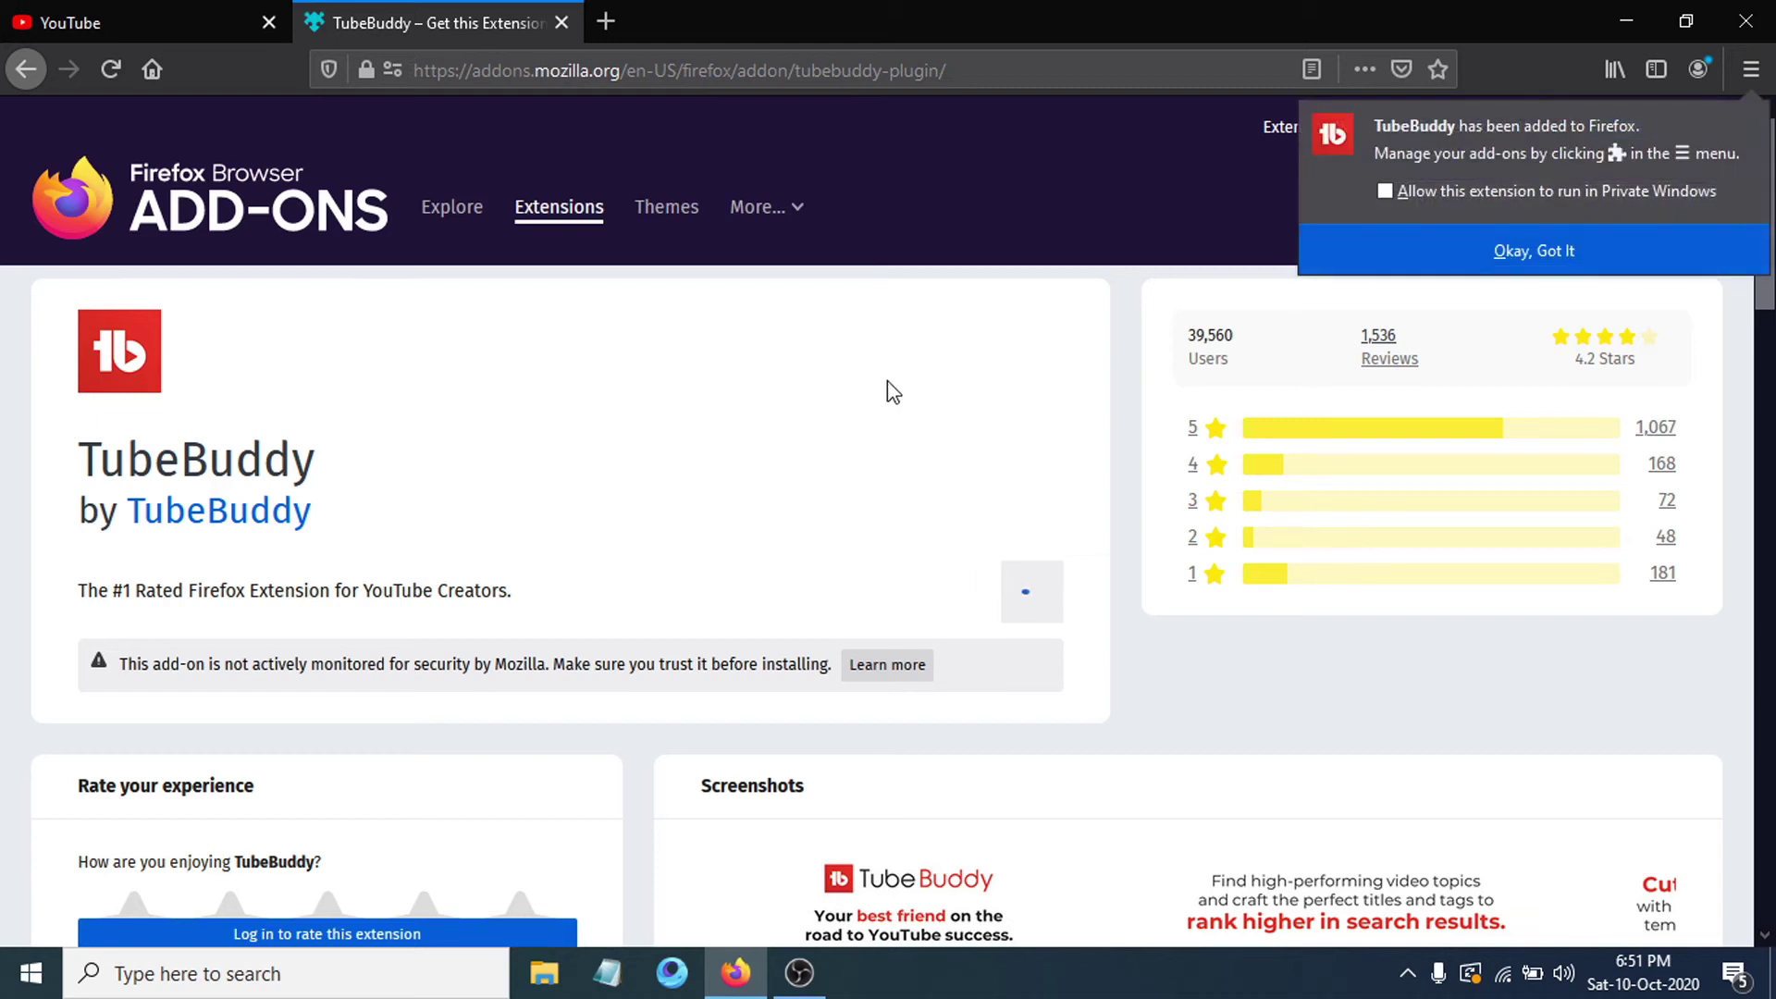
{"action": "left_click", "coordinate": [1476, 247]}
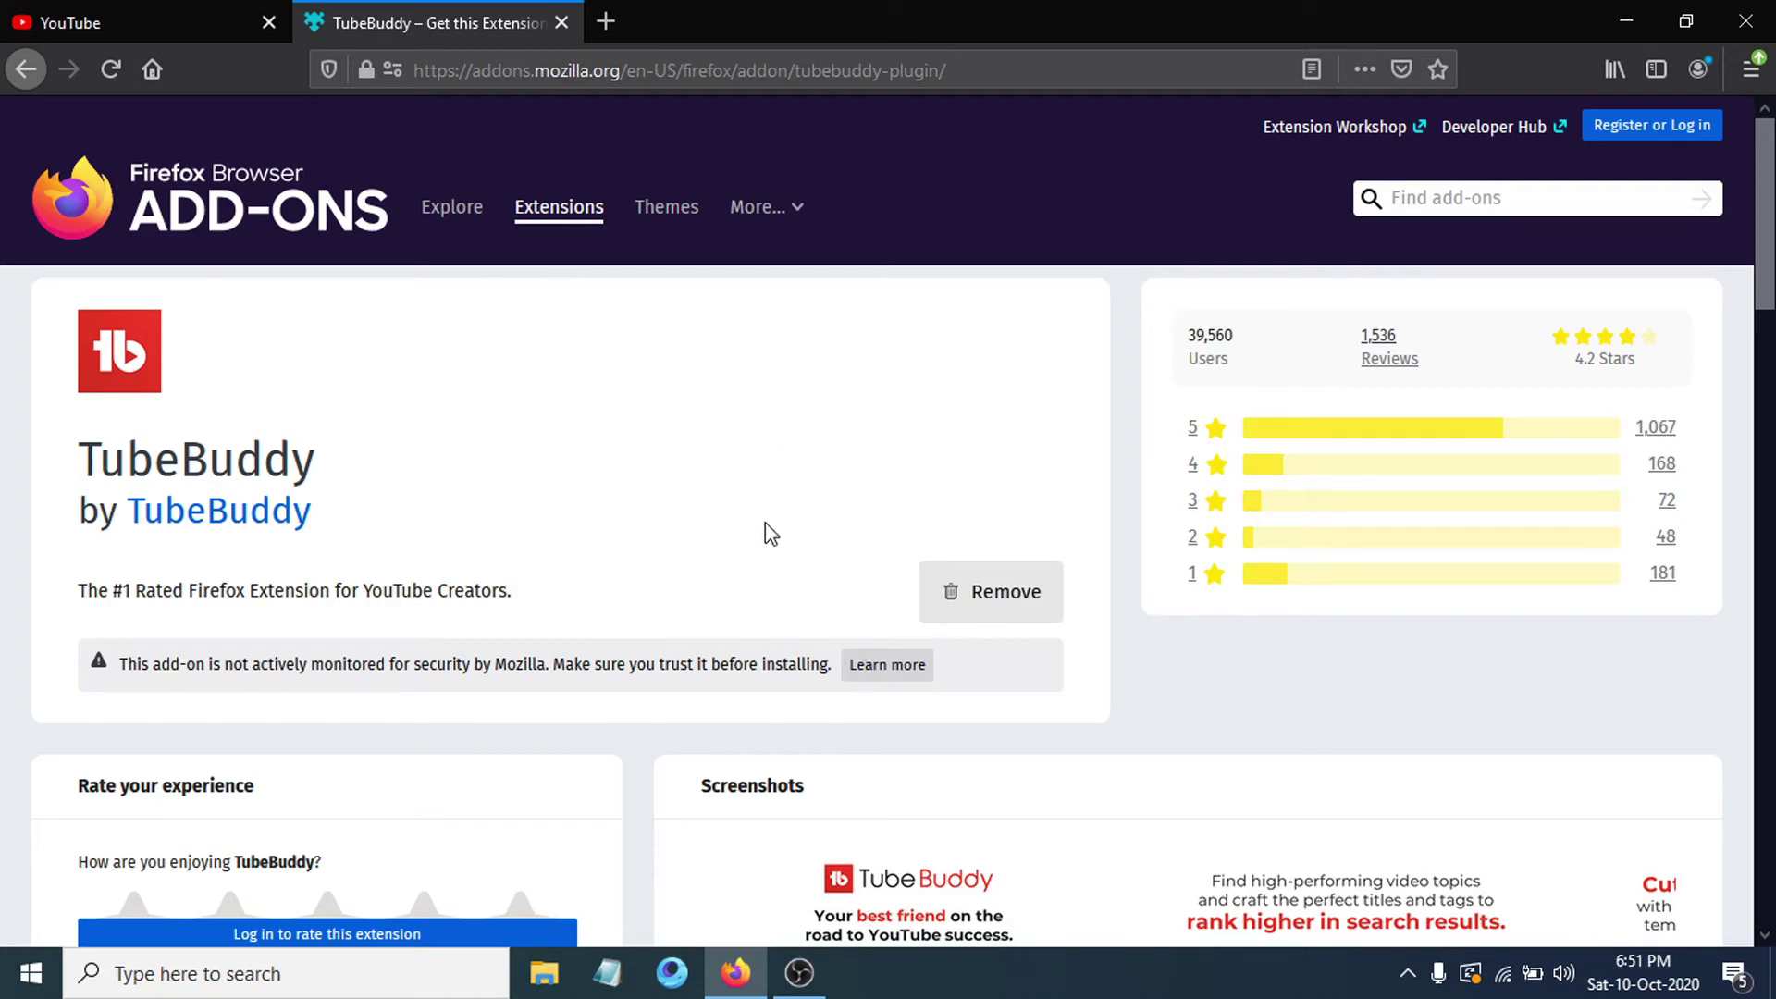
On the YouTube page, accept TubeBuddy's Privacy Policy and Terms of Use and start signing in with YouTube
{"action": "left_click", "coordinate": [171, 13]}
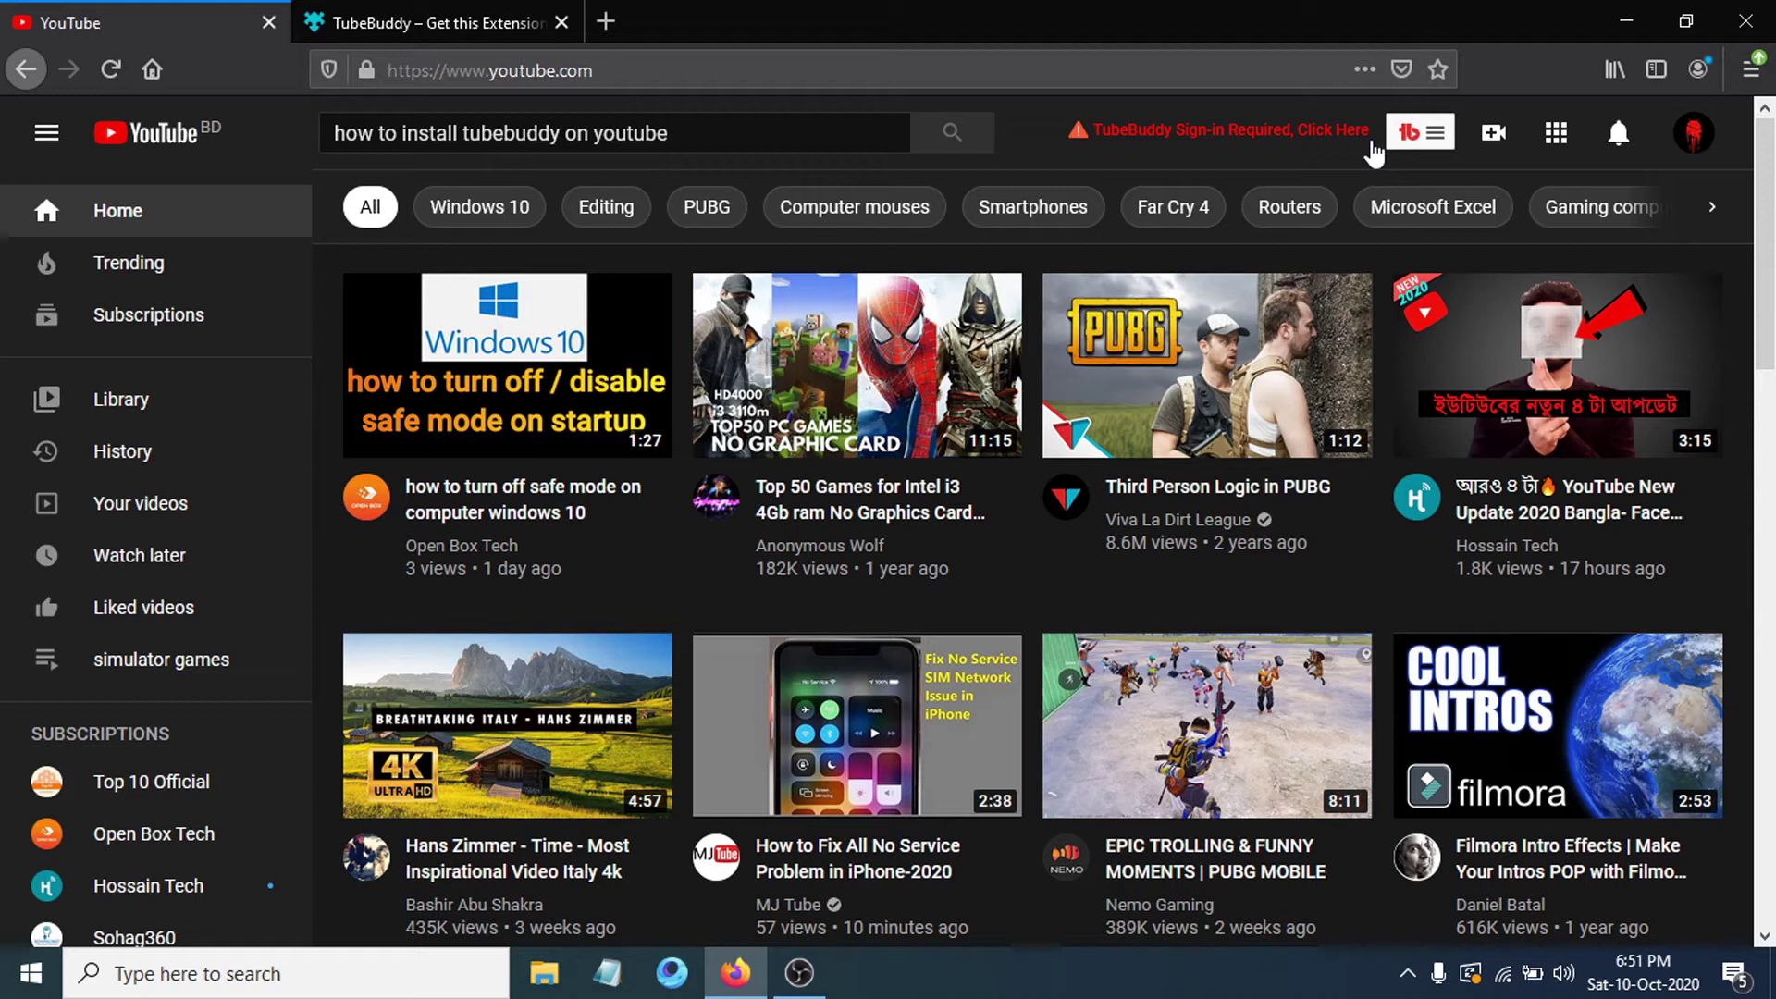
{"action": "left_click", "coordinate": [1421, 140]}
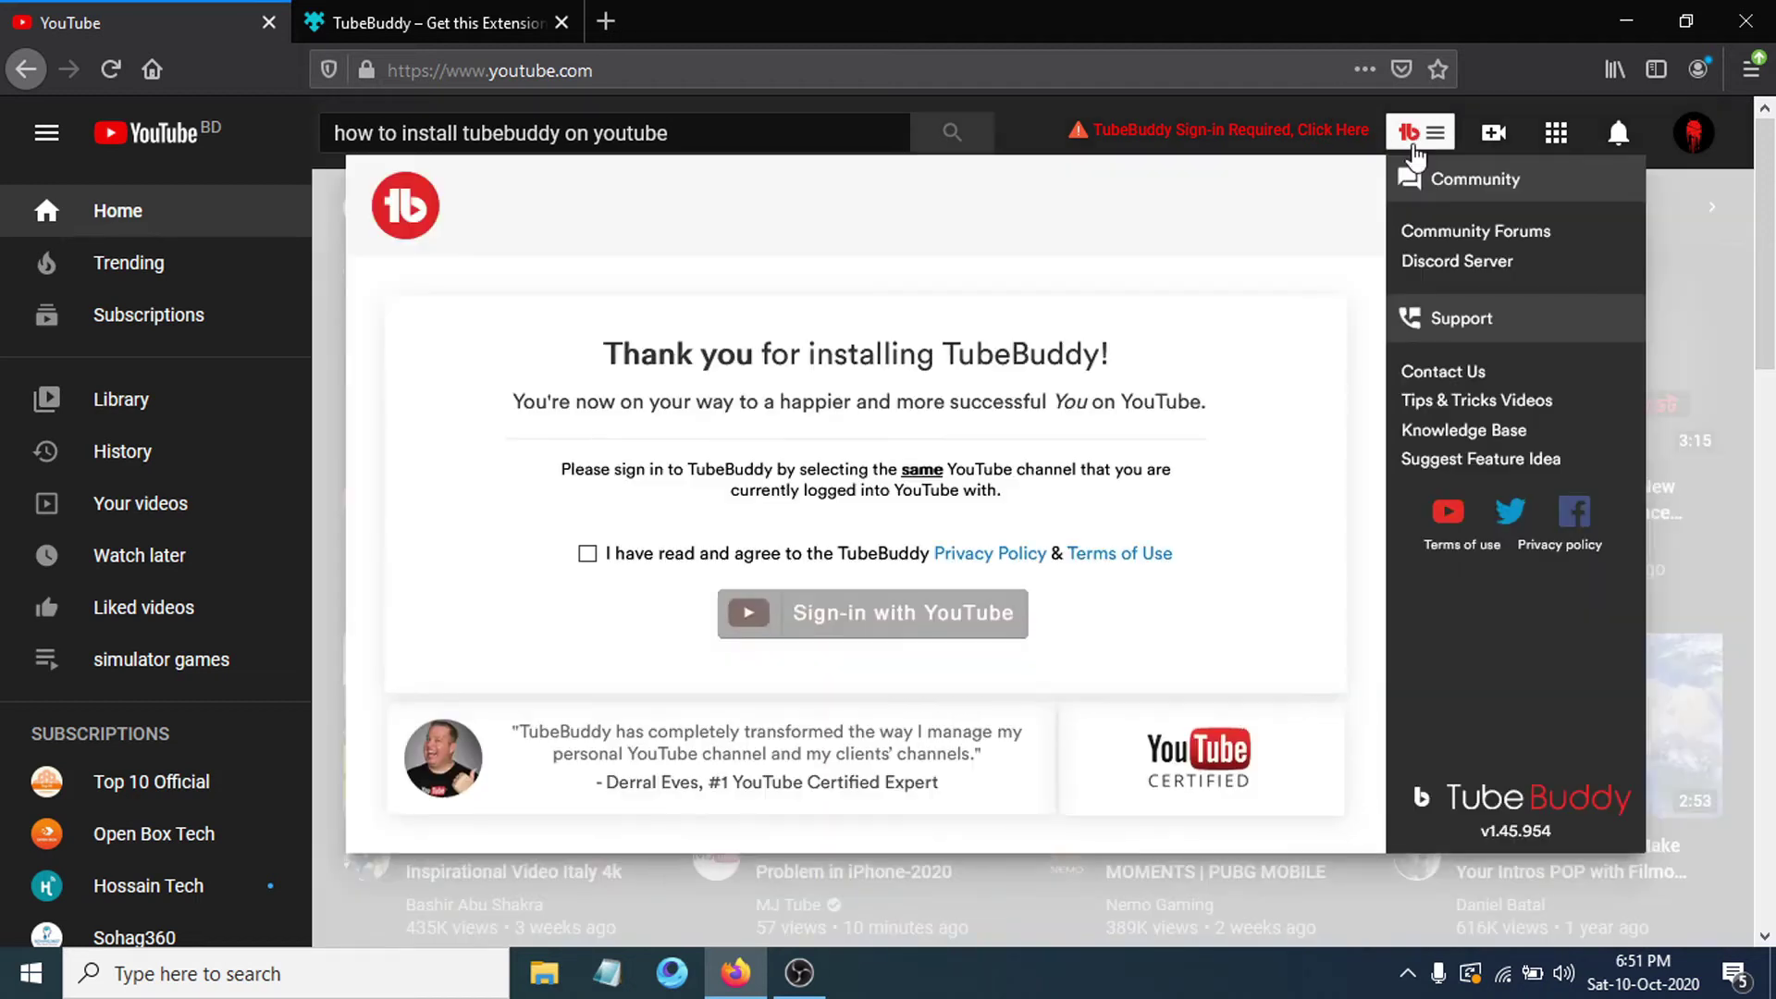
{"action": "left_click", "coordinate": [587, 554]}
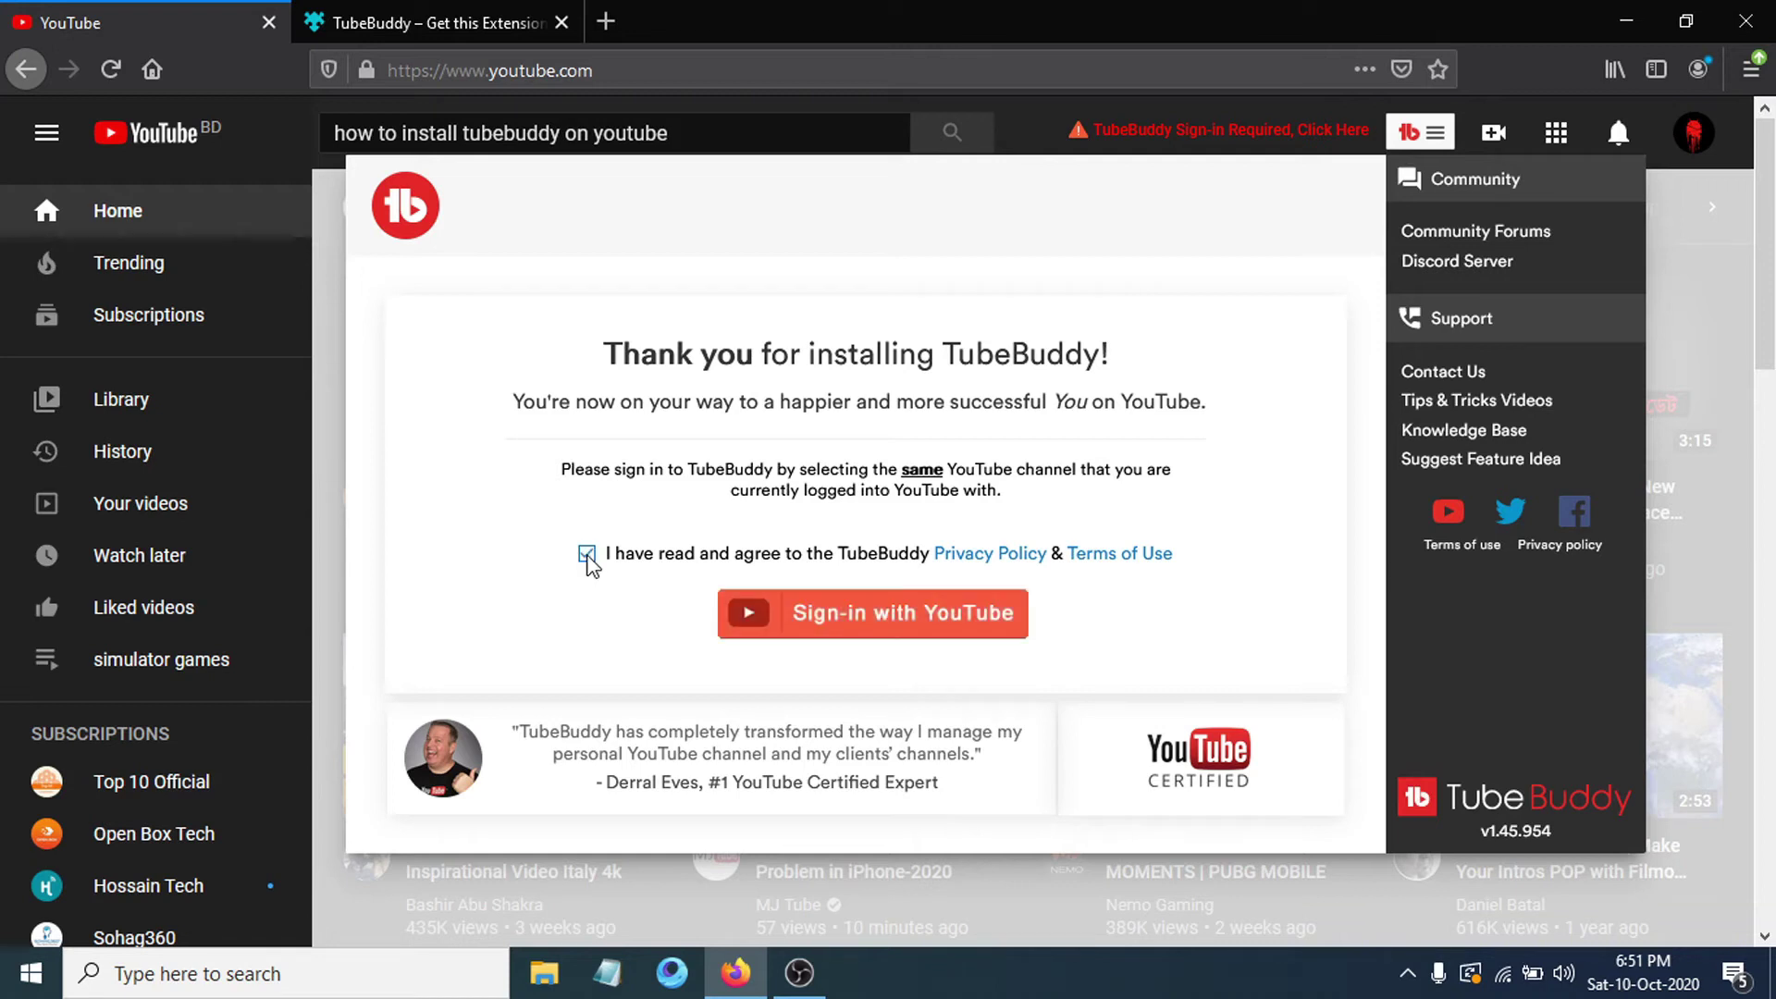
{"action": "left_click", "coordinate": [869, 615]}
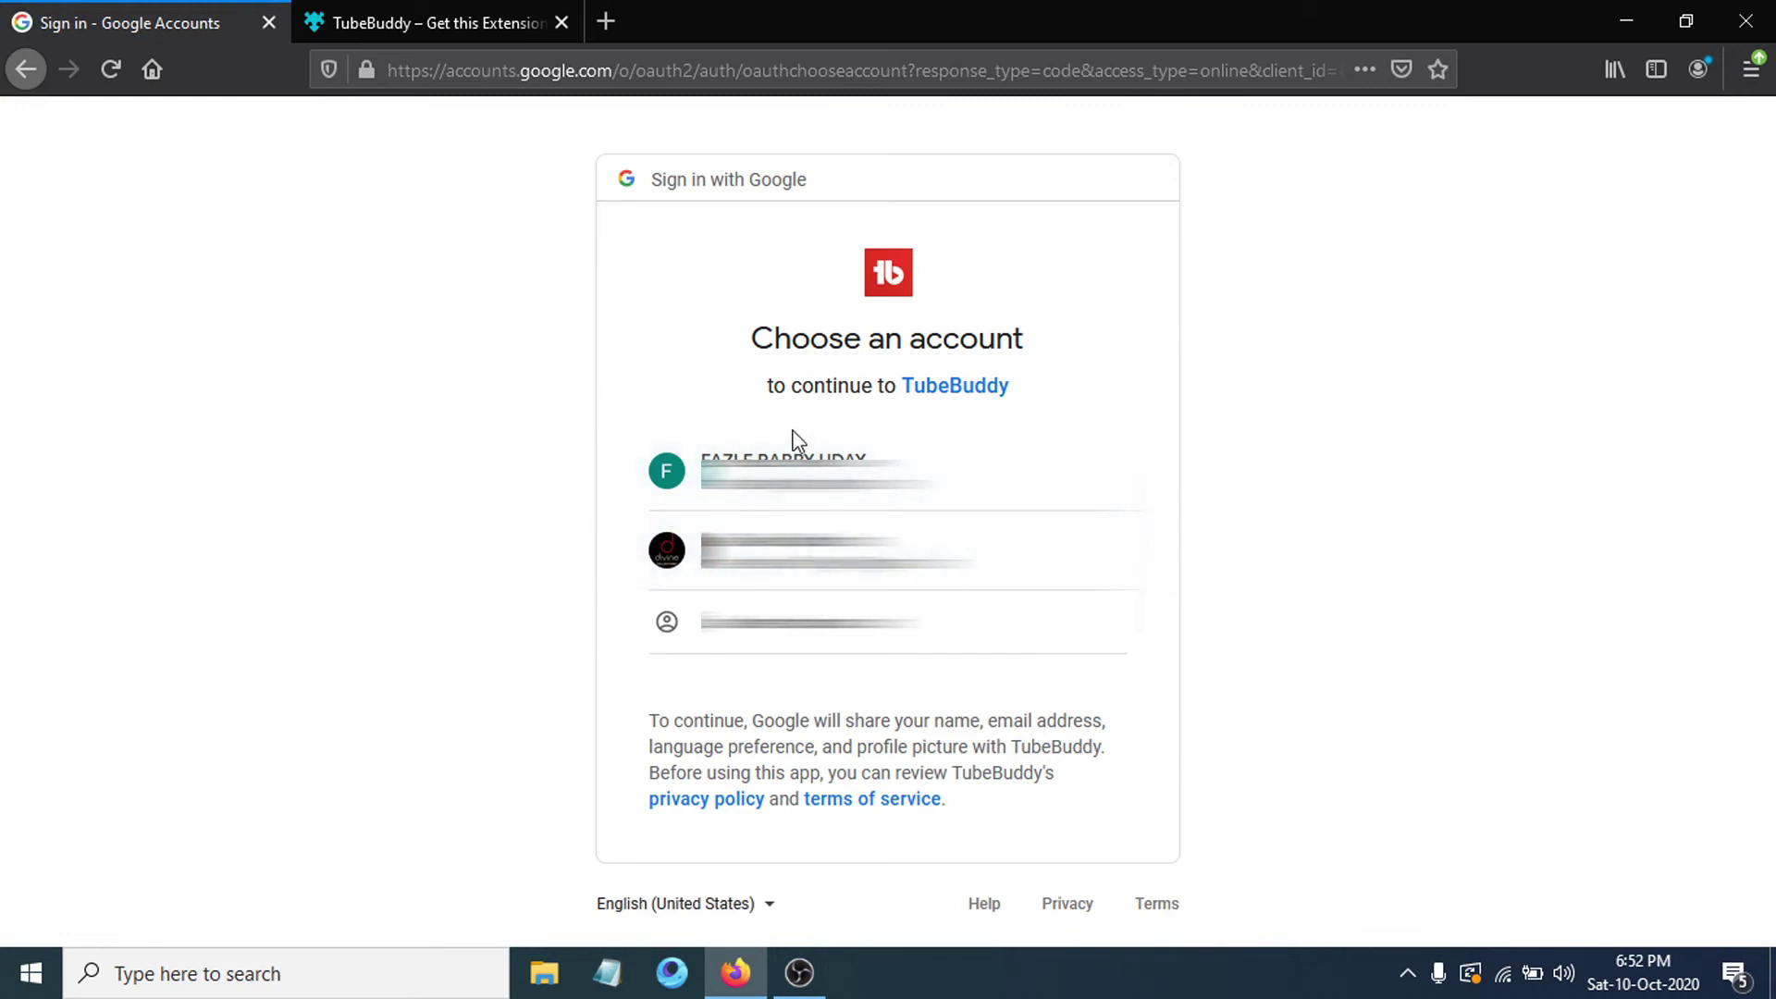
Choose the Google account and its YouTube brand account, and allow TubeBuddy the requested access
{"action": "left_click", "coordinate": [801, 462]}
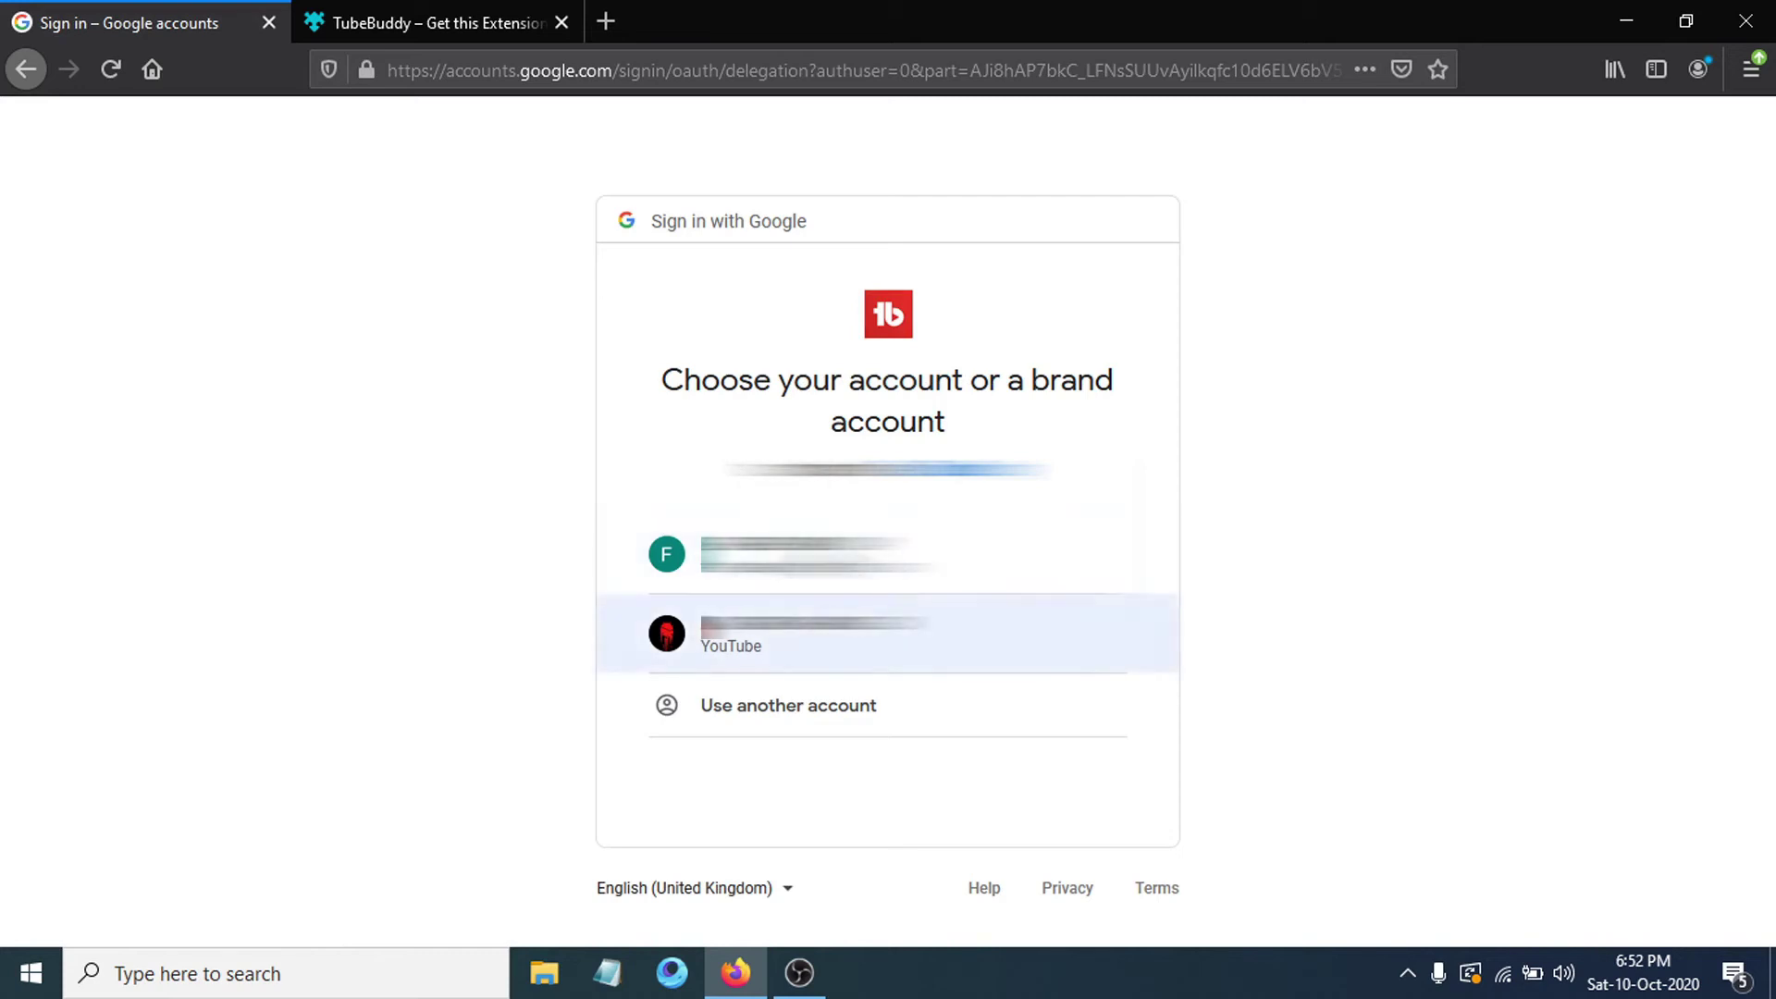
{"action": "left_click", "coordinate": [745, 645]}
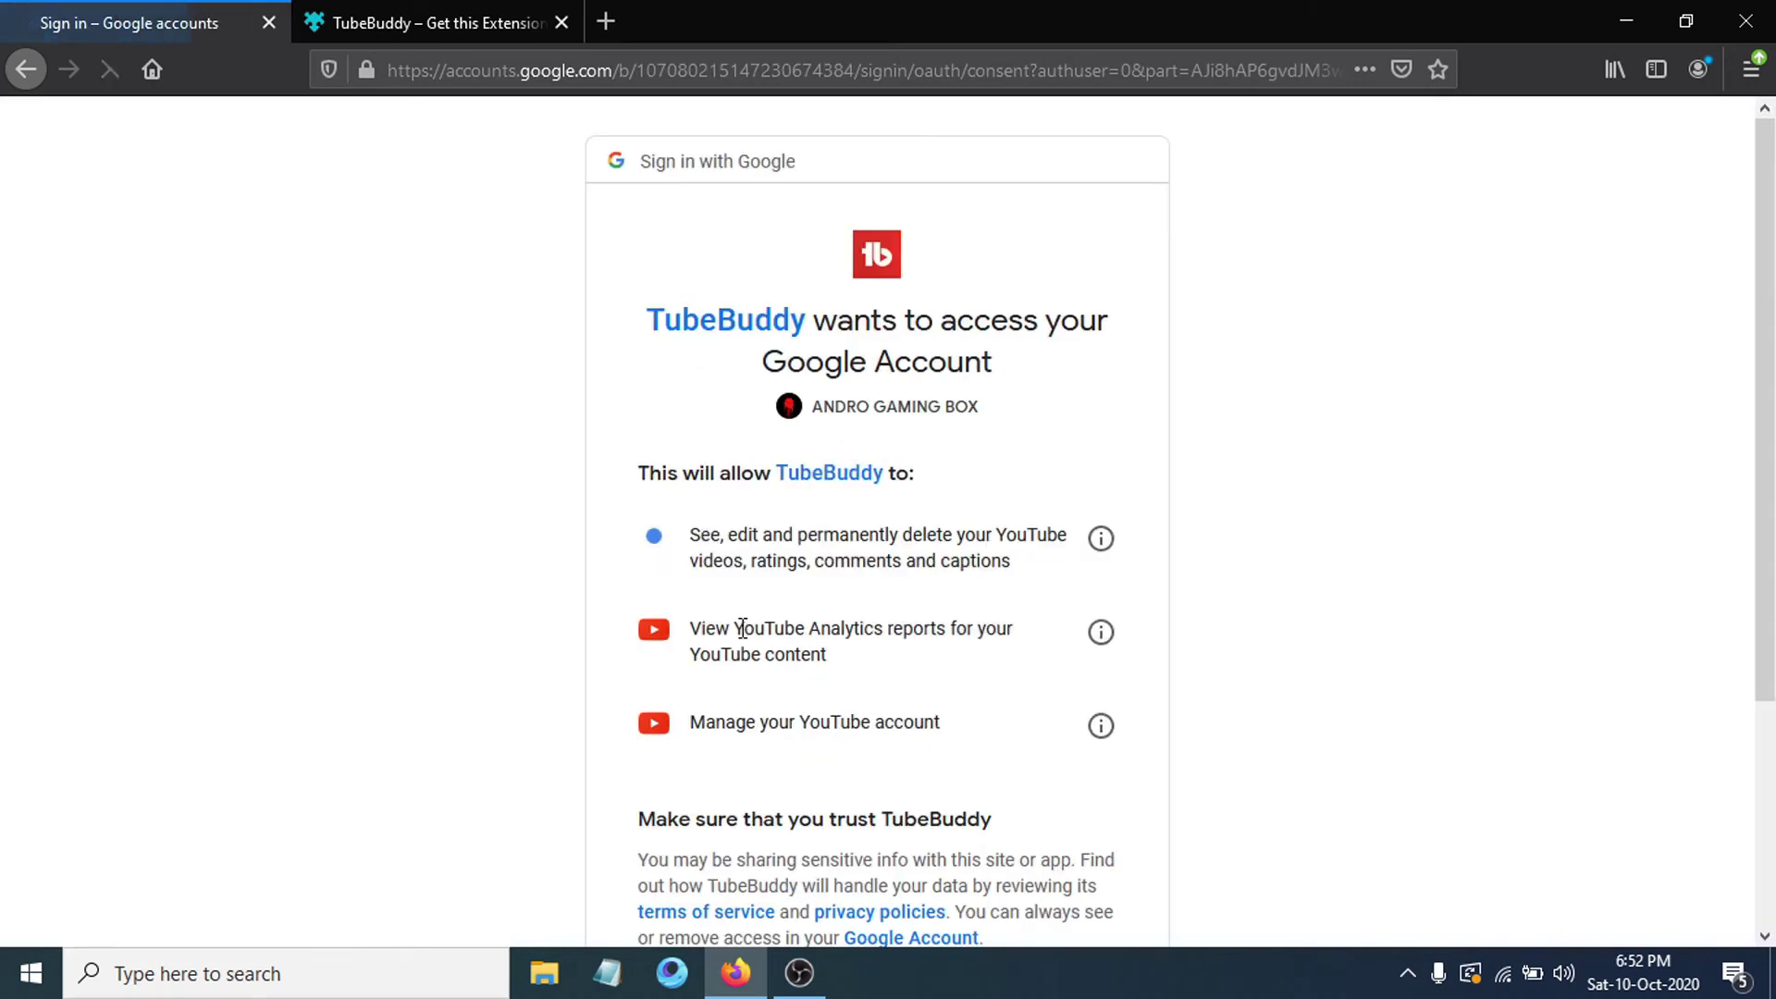
{"action": "scroll", "coordinate": [907, 658], "scroll_direction": "down", "scroll_amount": 3}
{"action": "scroll", "coordinate": [884, 718], "scroll_direction": "up", "scroll_amount": 3}
{"action": "scroll", "coordinate": [885, 718], "scroll_direction": "down", "scroll_amount": 3}
{"action": "scroll", "coordinate": [879, 736], "scroll_direction": "up", "scroll_amount": 3}
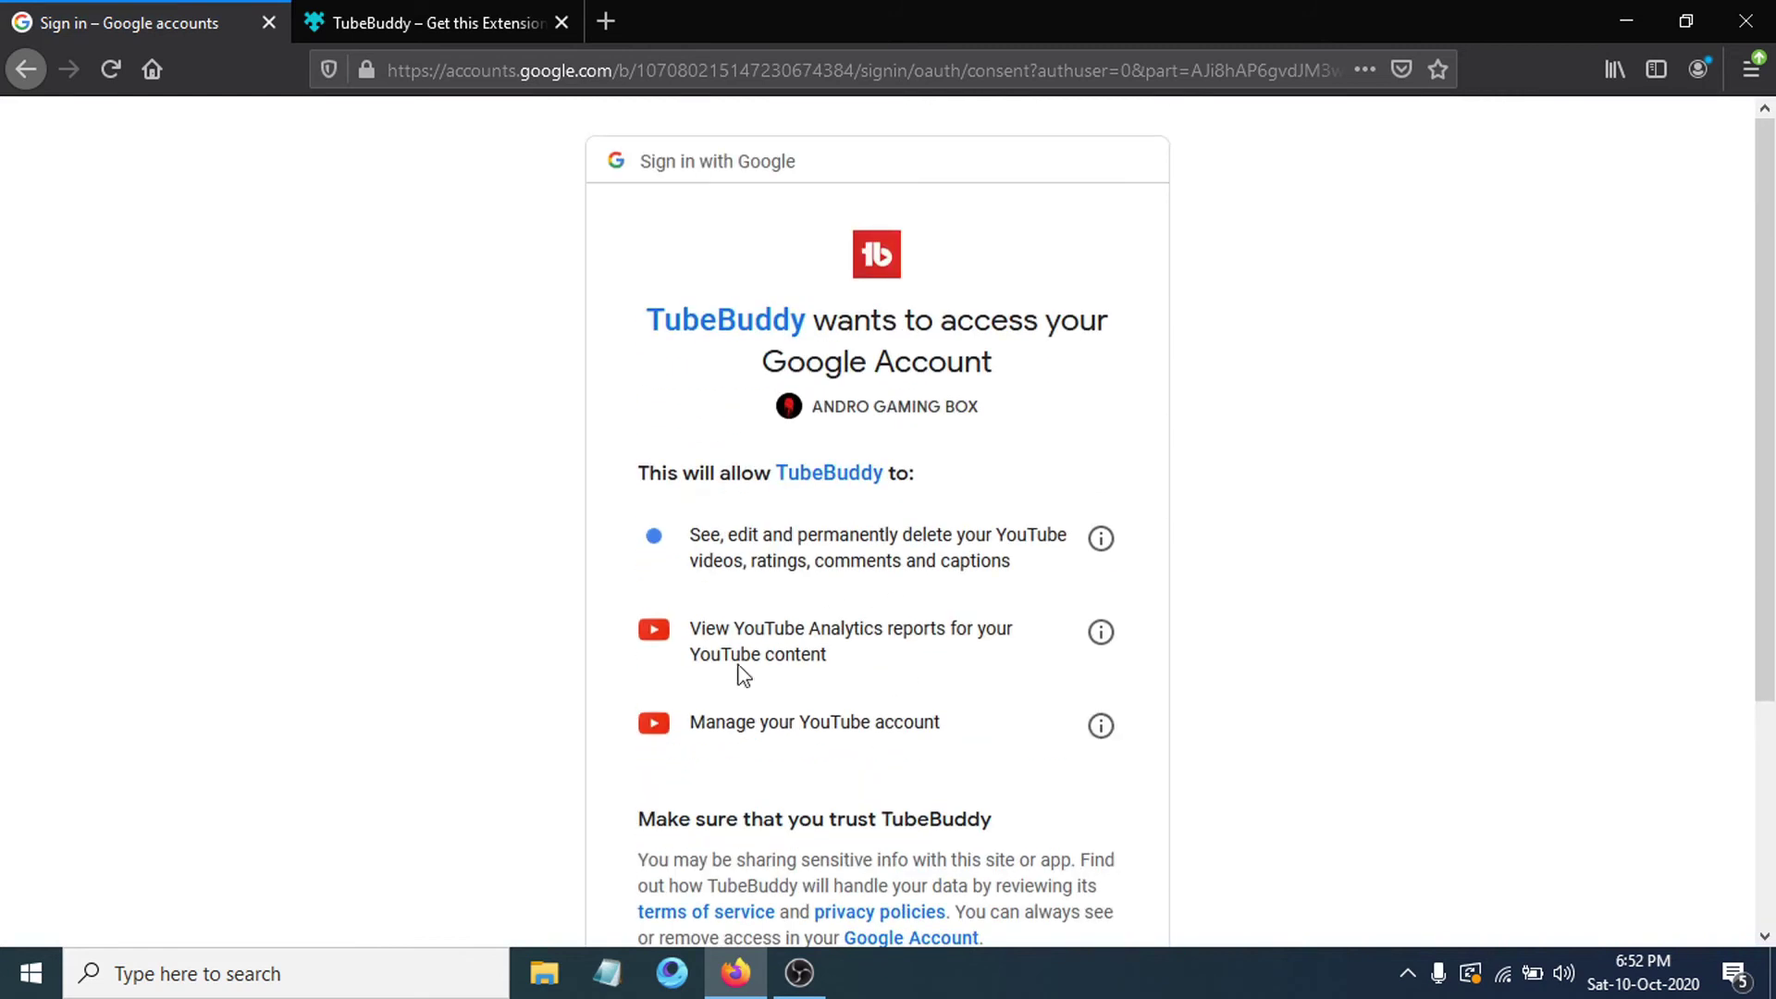
{"action": "scroll", "coordinate": [923, 697], "scroll_direction": "down", "scroll_amount": 3}
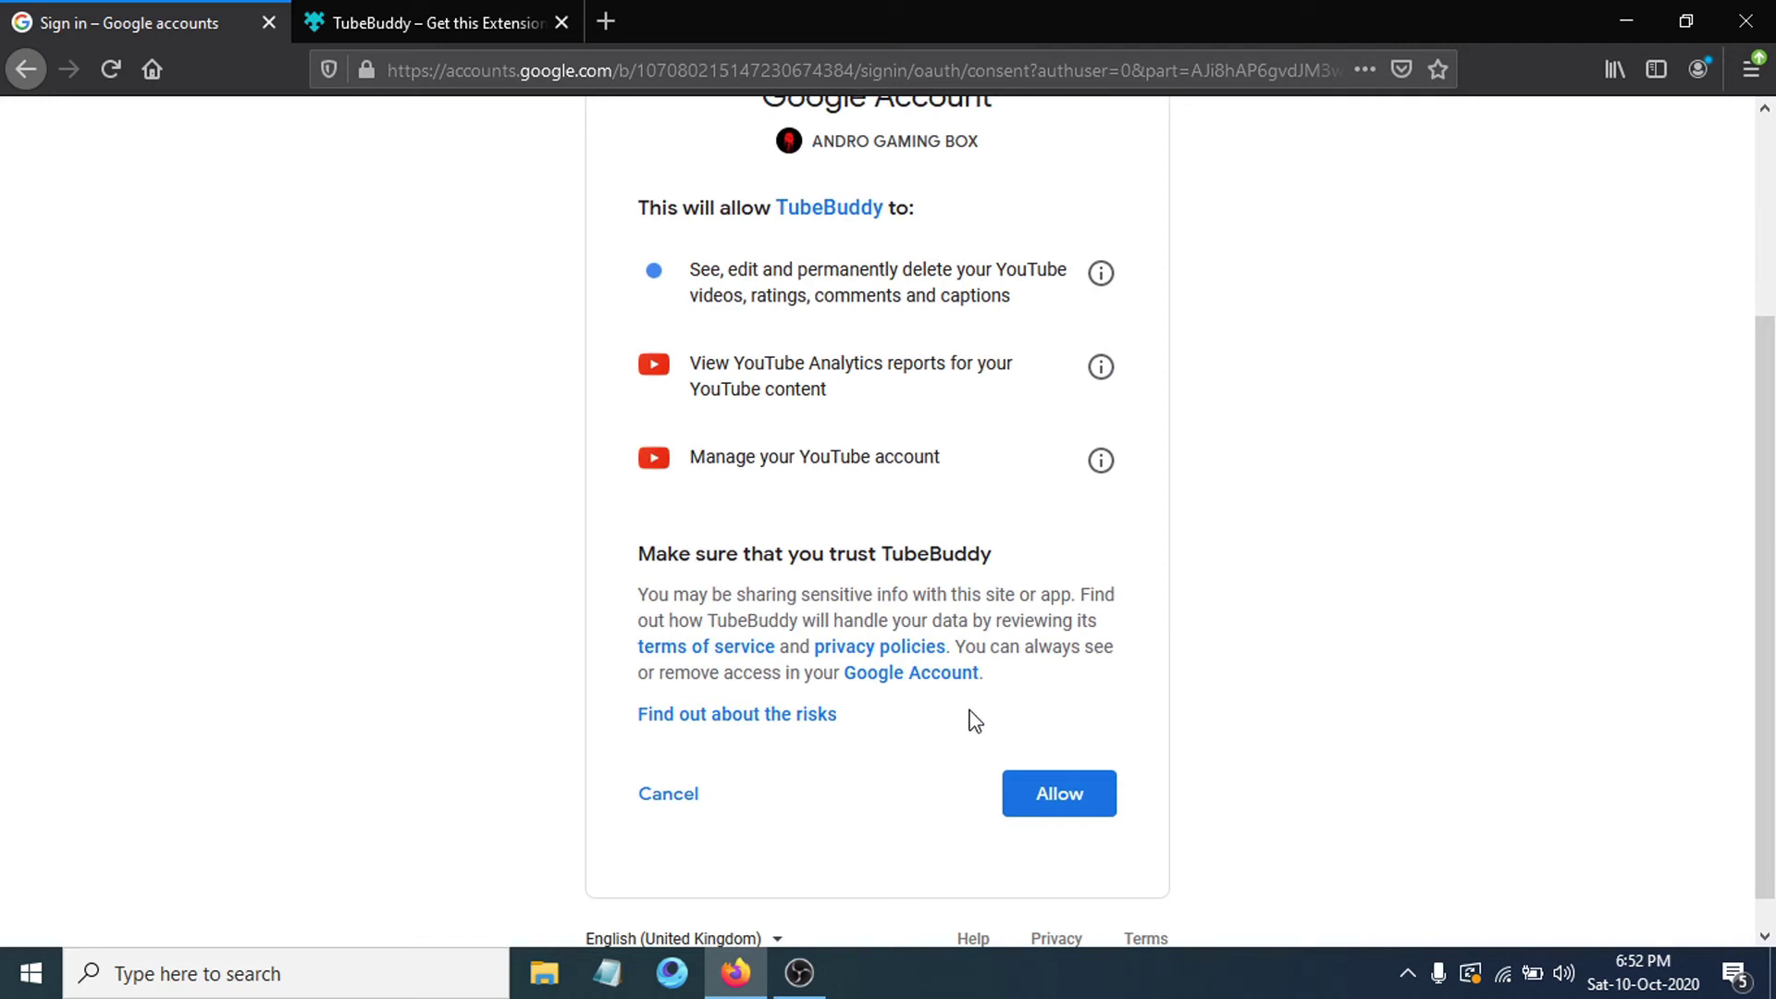
{"action": "left_click", "coordinate": [1033, 810]}
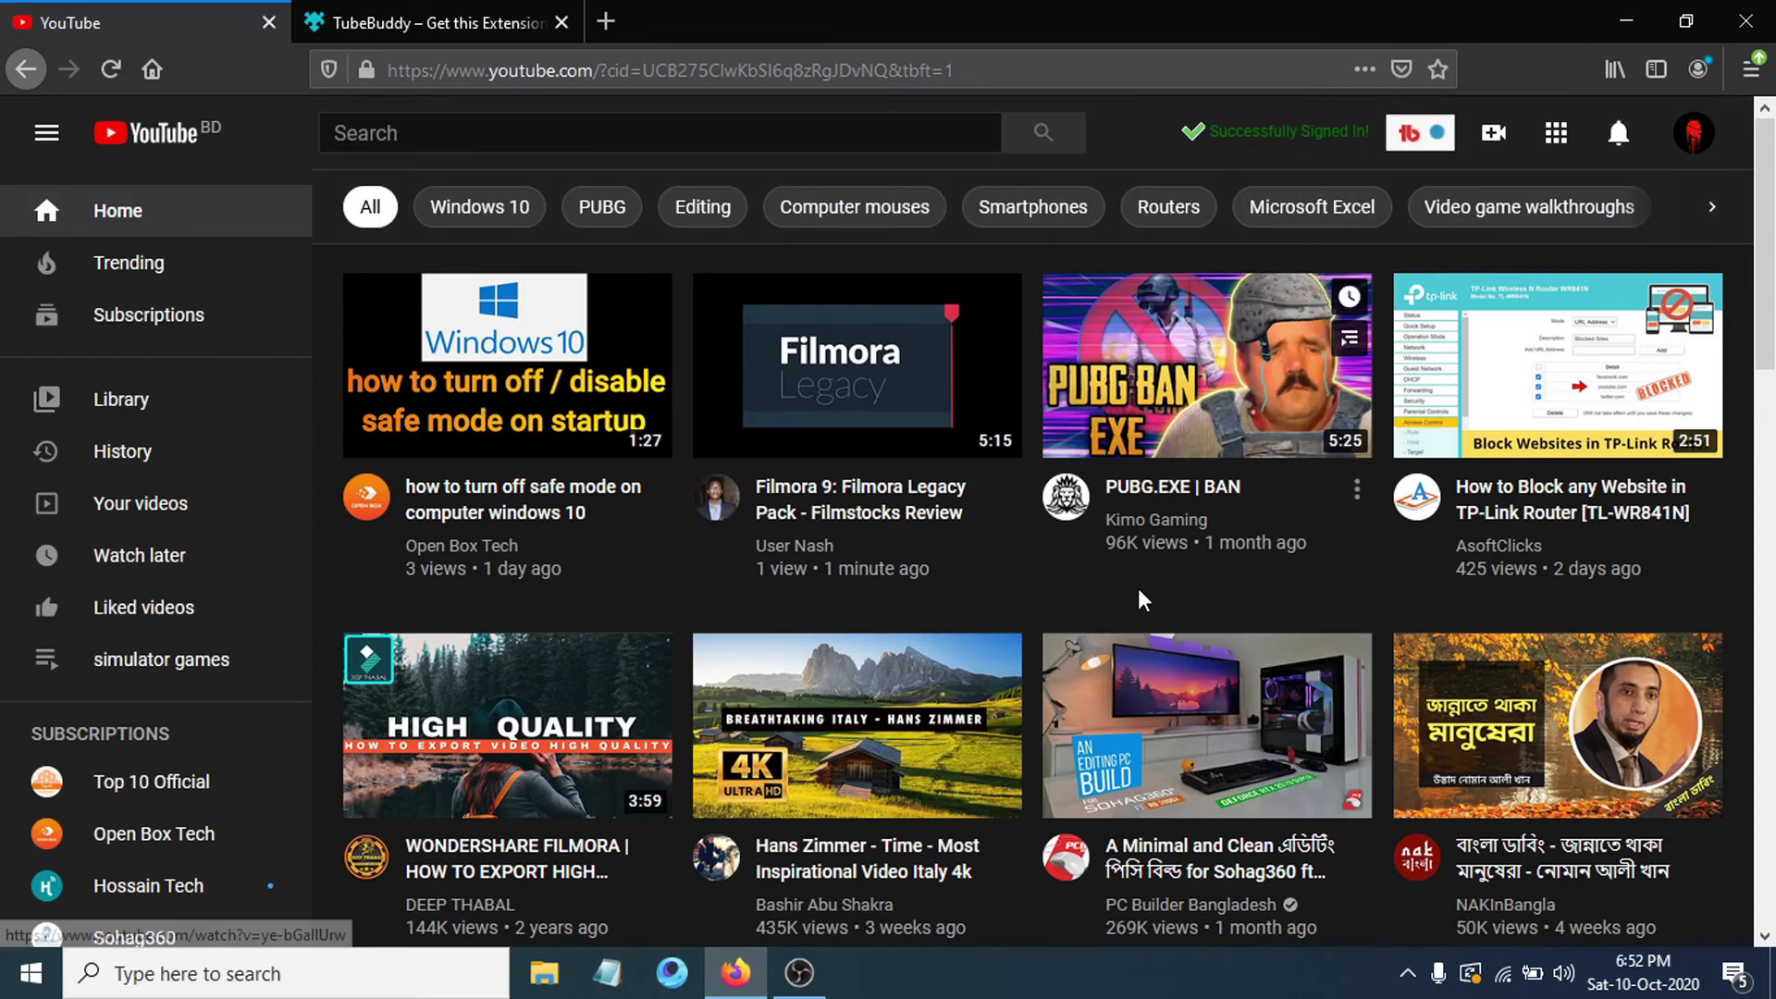
Look through TubeBuddy's Tools and Messages sections, then view the Keyword Explorer and close it
{"action": "scroll", "coordinate": [1142, 602], "scroll_direction": "down", "scroll_amount": 2}
{"action": "scroll", "coordinate": [1141, 607], "scroll_direction": "up", "scroll_amount": 2}
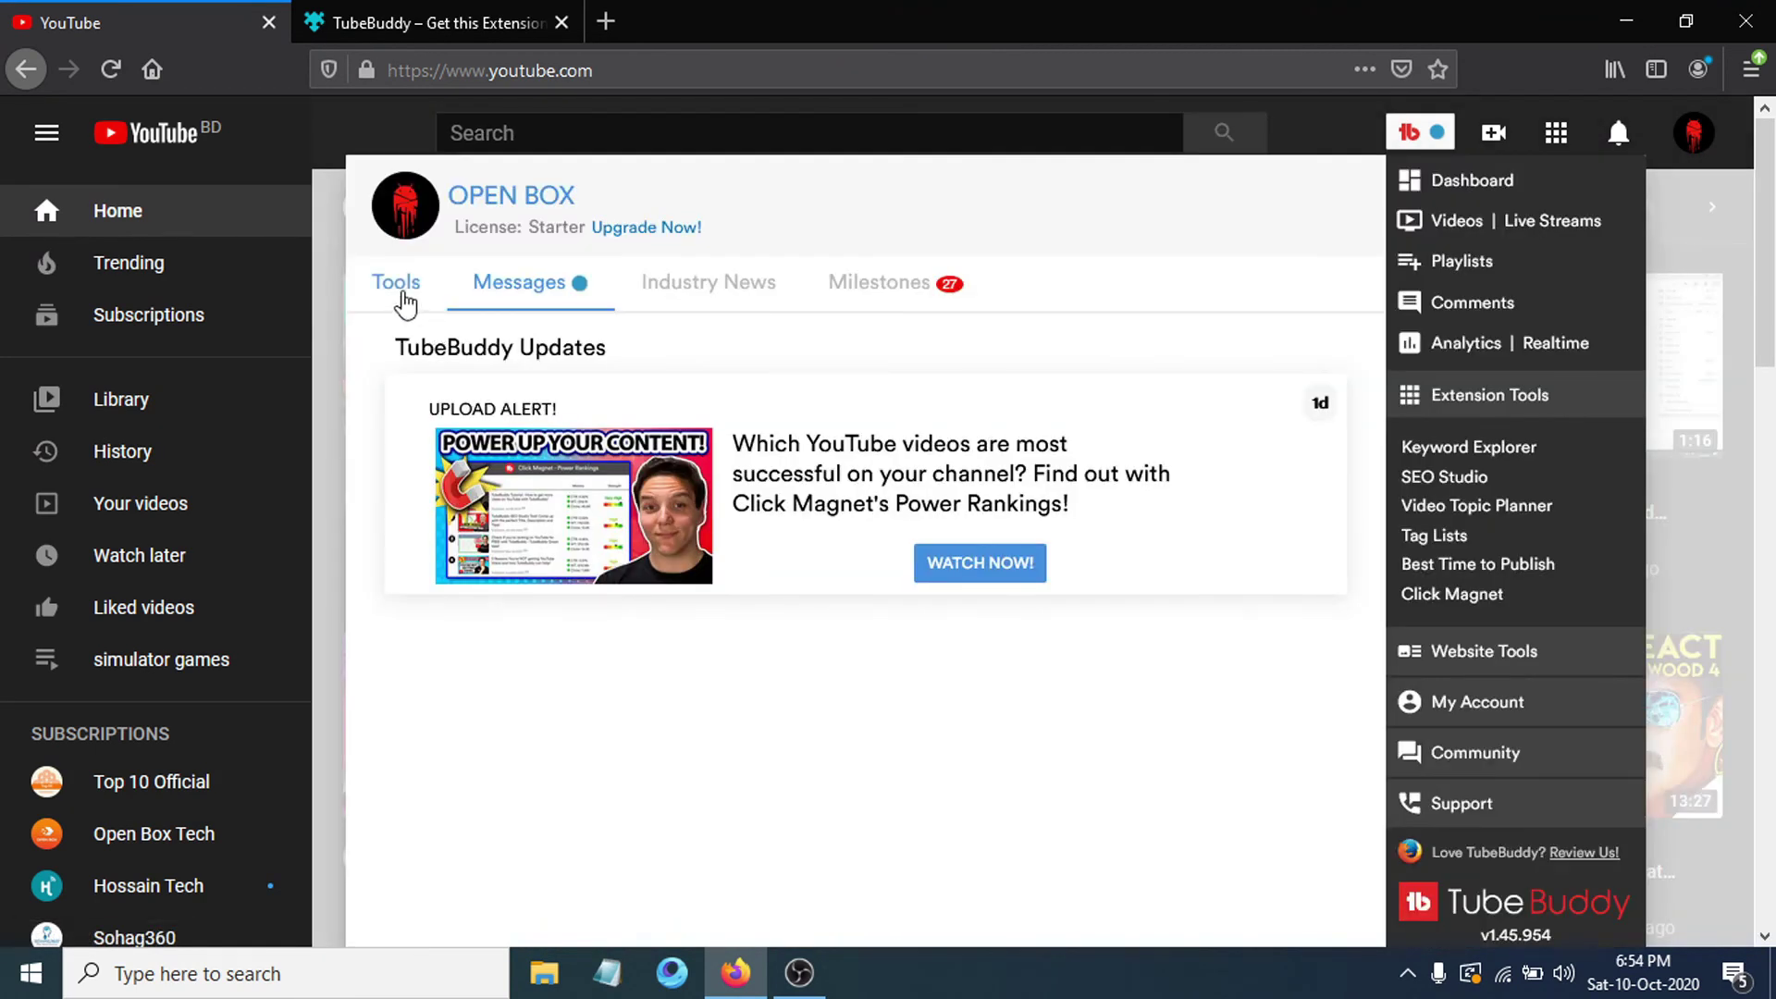
{"action": "left_click", "coordinate": [398, 282]}
{"action": "scroll", "coordinate": [812, 535], "scroll_direction": "down", "scroll_amount": 4}
{"action": "scroll", "coordinate": [812, 534], "scroll_direction": "up", "scroll_amount": 4}
{"action": "left_click", "coordinate": [480, 303]}
{"action": "left_click", "coordinate": [1448, 475]}
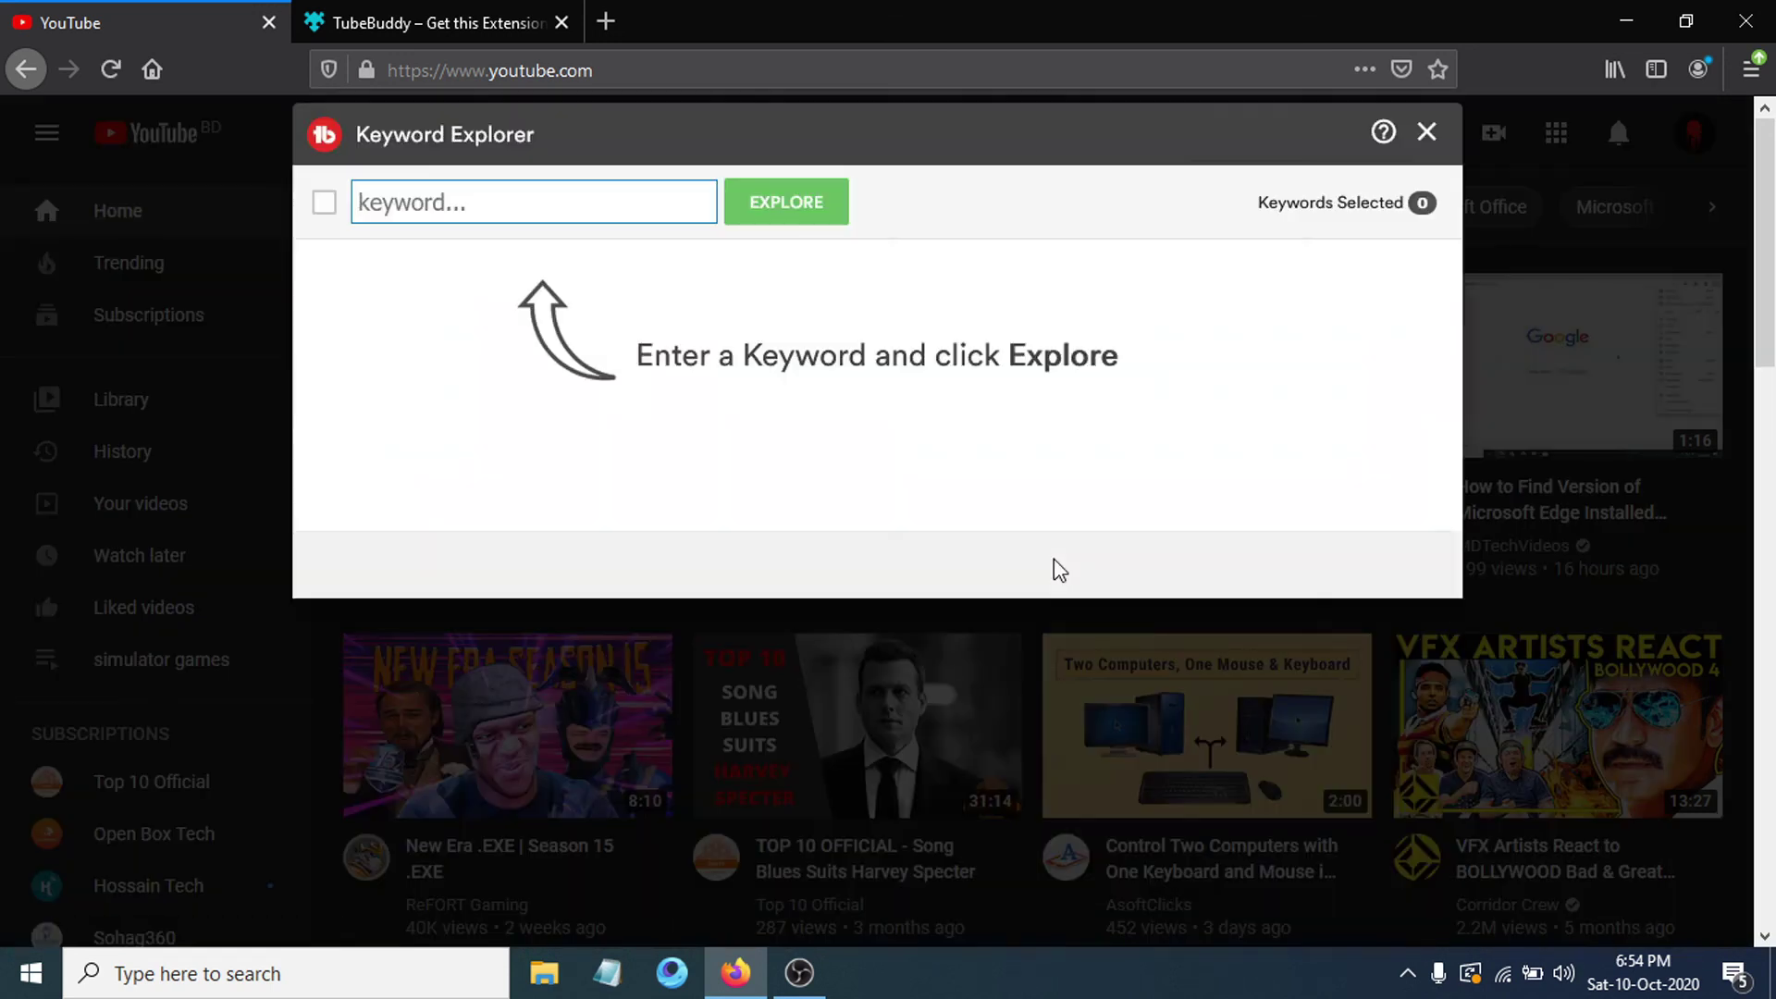
{"action": "left_click", "coordinate": [1430, 138]}
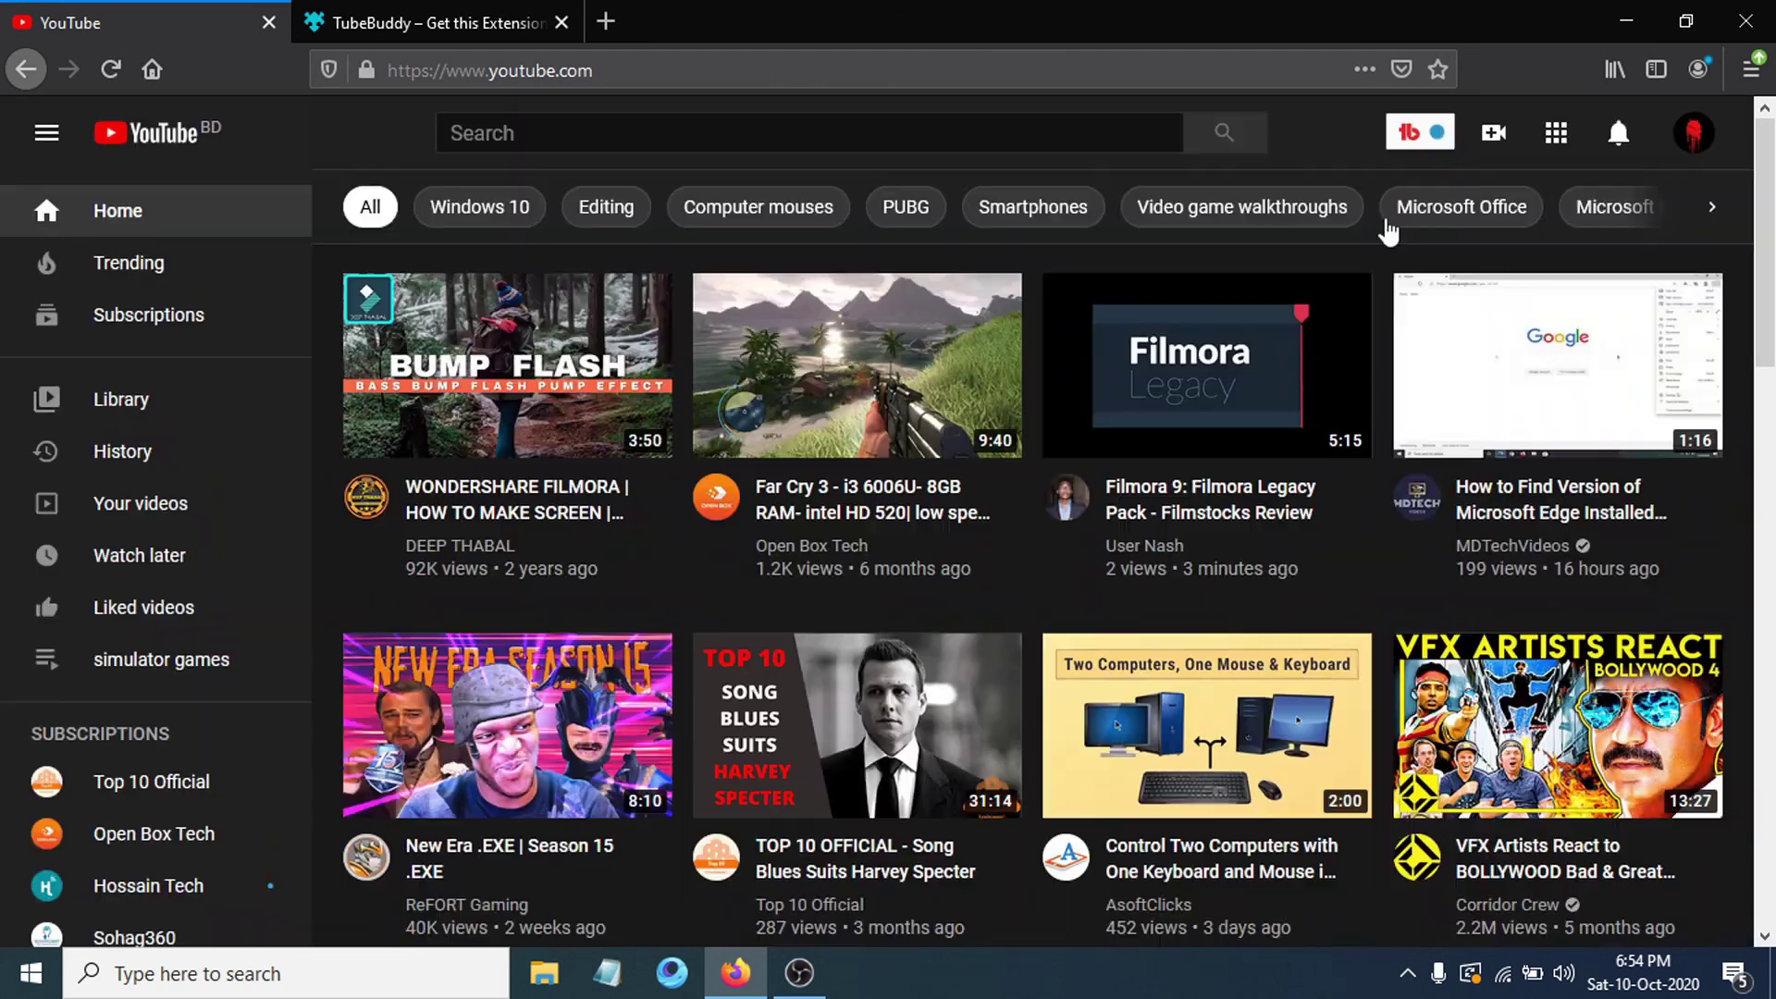
{"action": "scroll", "coordinate": [991, 585], "scroll_direction": "down", "scroll_amount": 2}
{"action": "scroll", "coordinate": [991, 585], "scroll_direction": "up", "scroll_amount": 2}
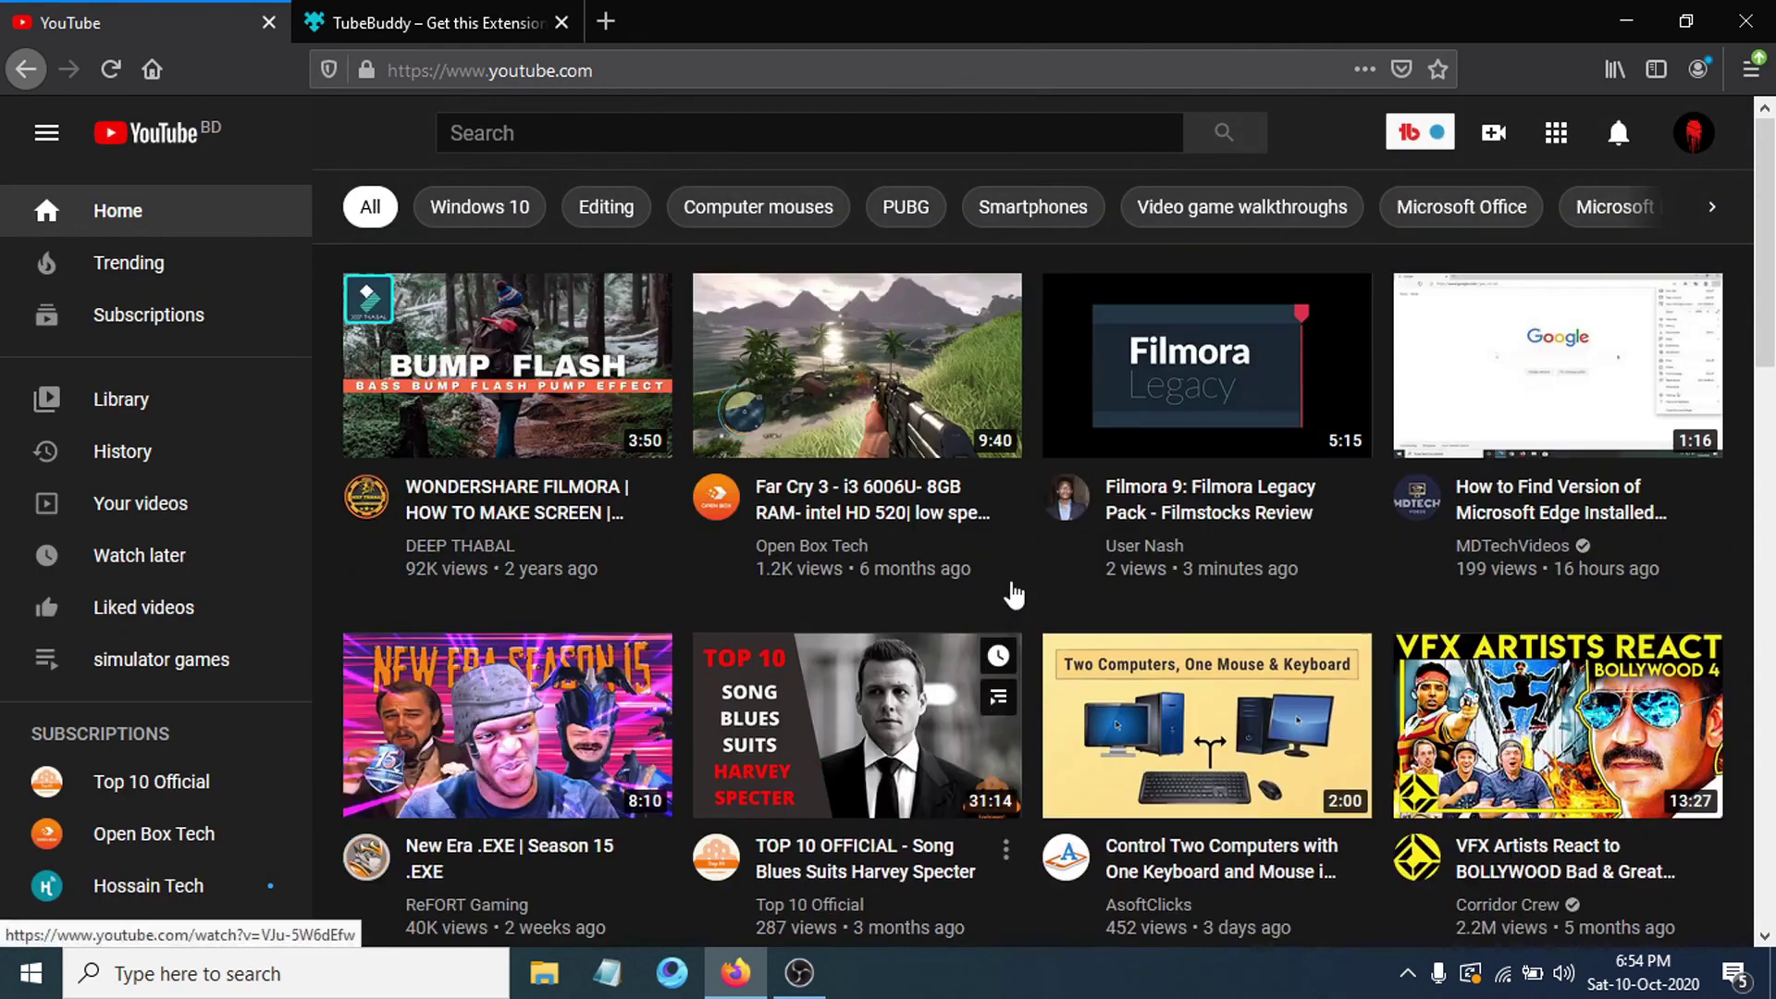
{"action": "mouse_move", "coordinate": [824, 976]}
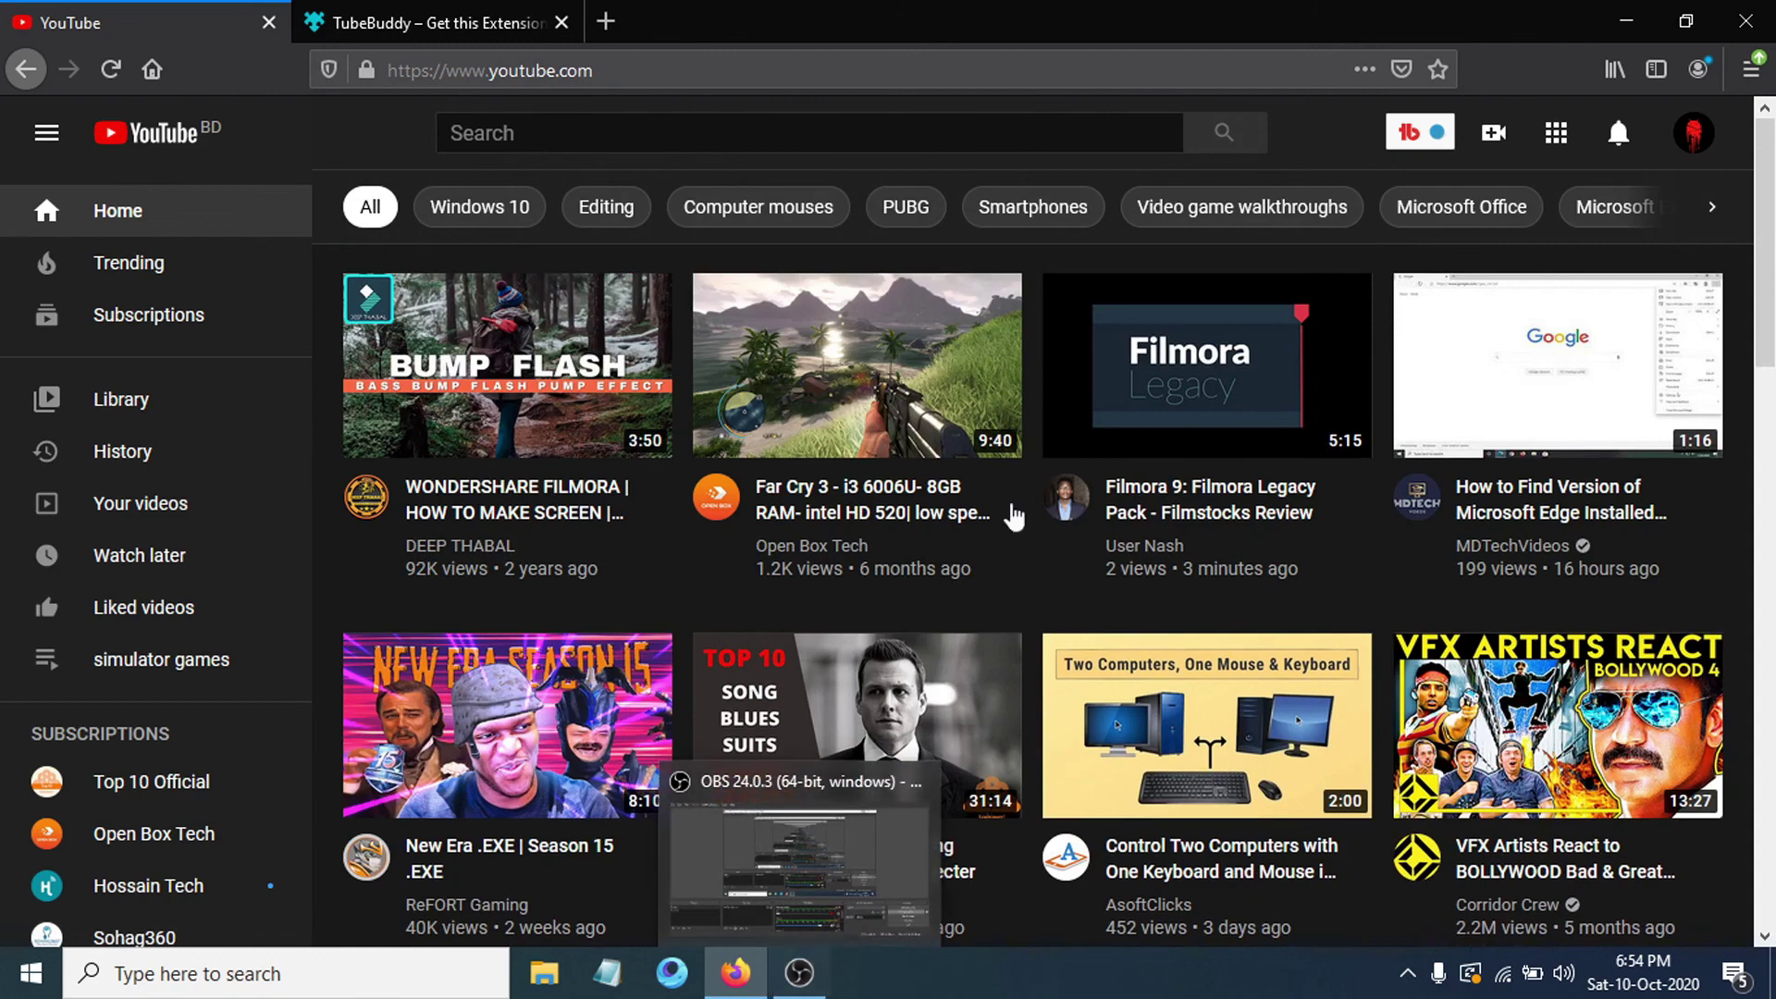